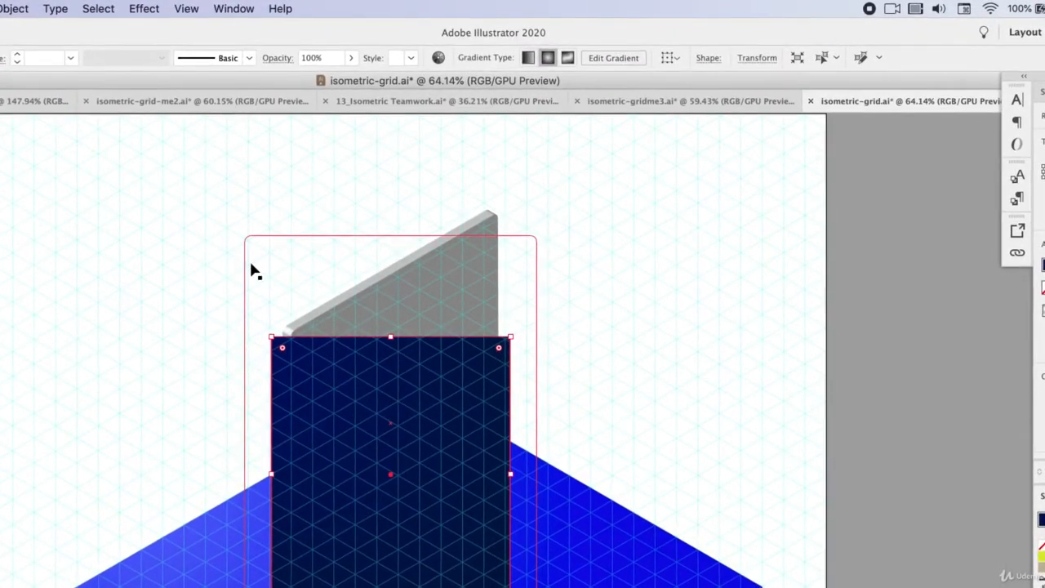
Apply 3D Extrude & Bevel to the navy rectangle in the Isometric Right position with an extrude depth of 0 pt
left_click(152, 8)
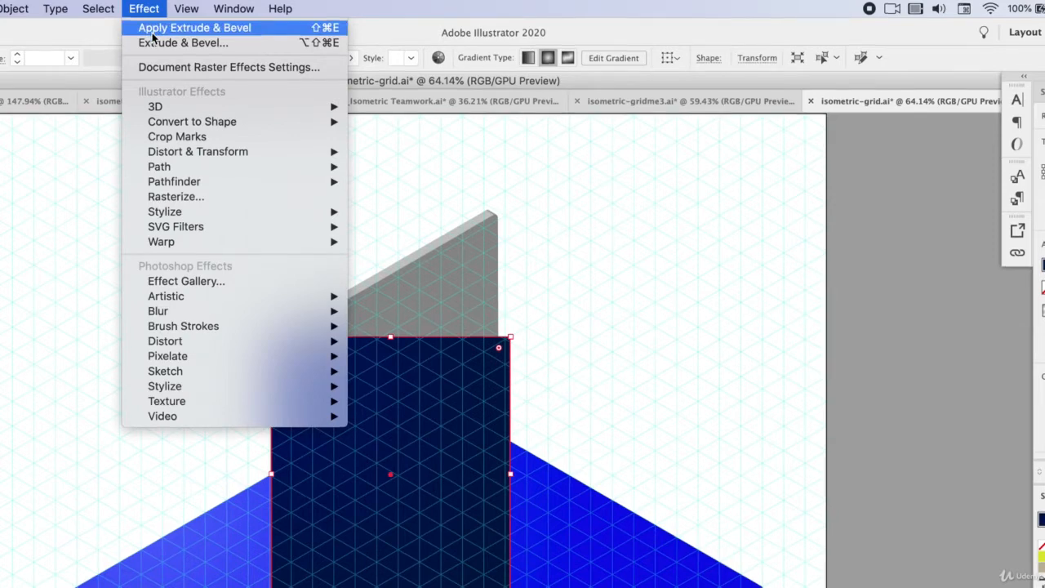
left_click(152, 31)
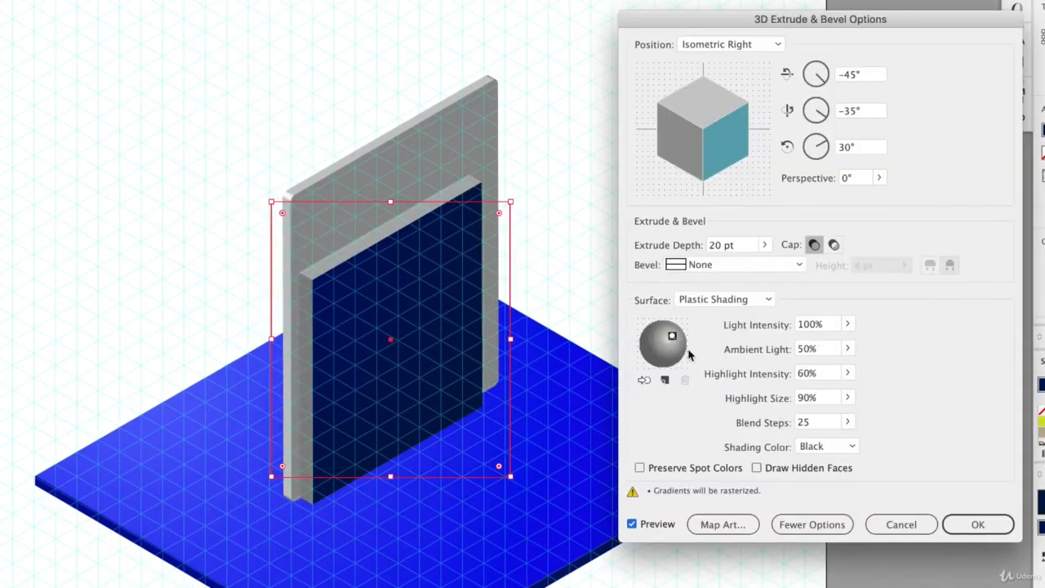
left_click(725, 247)
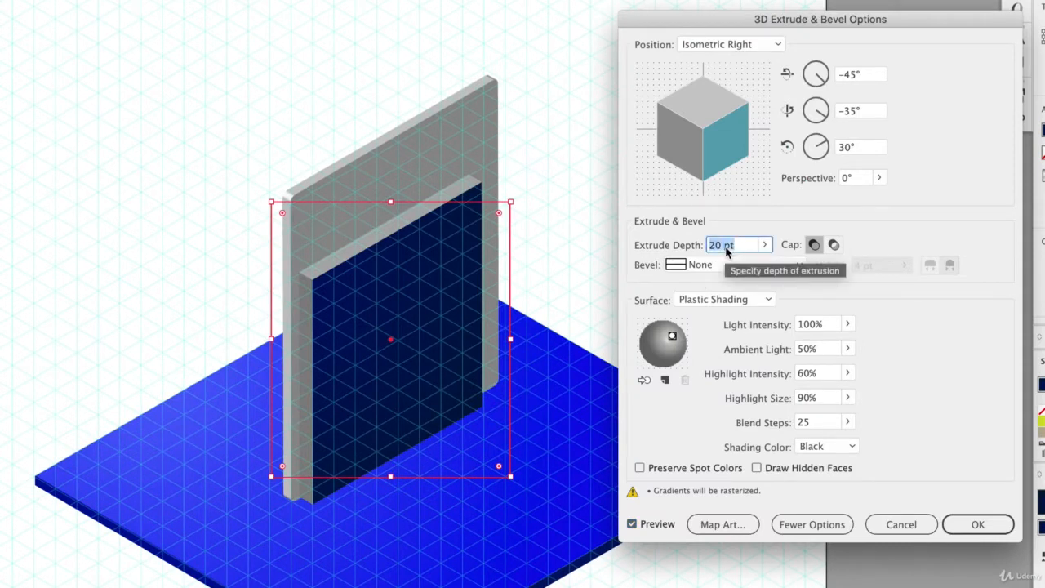
type("0")
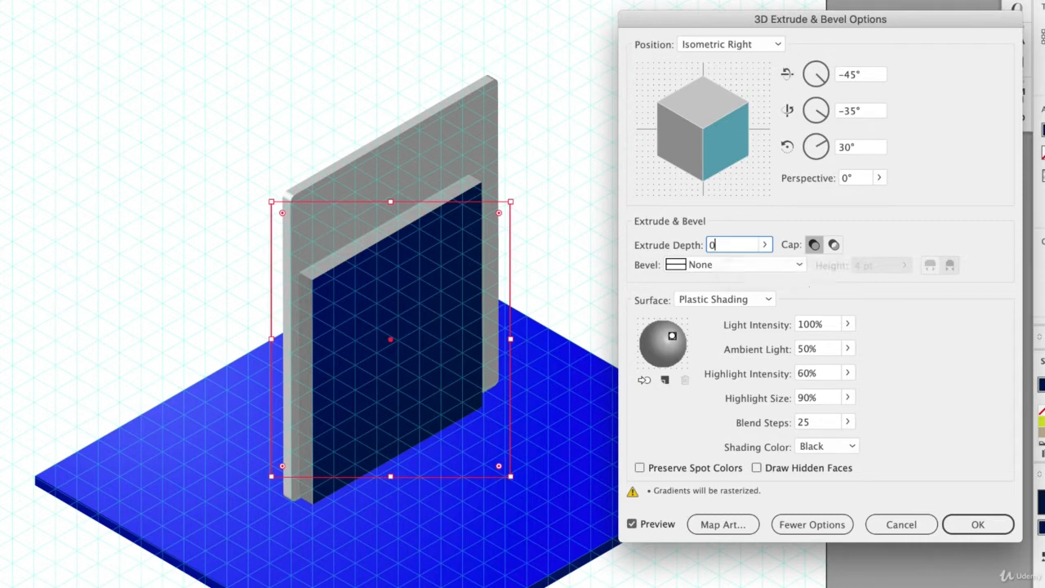
left_click(803, 323)
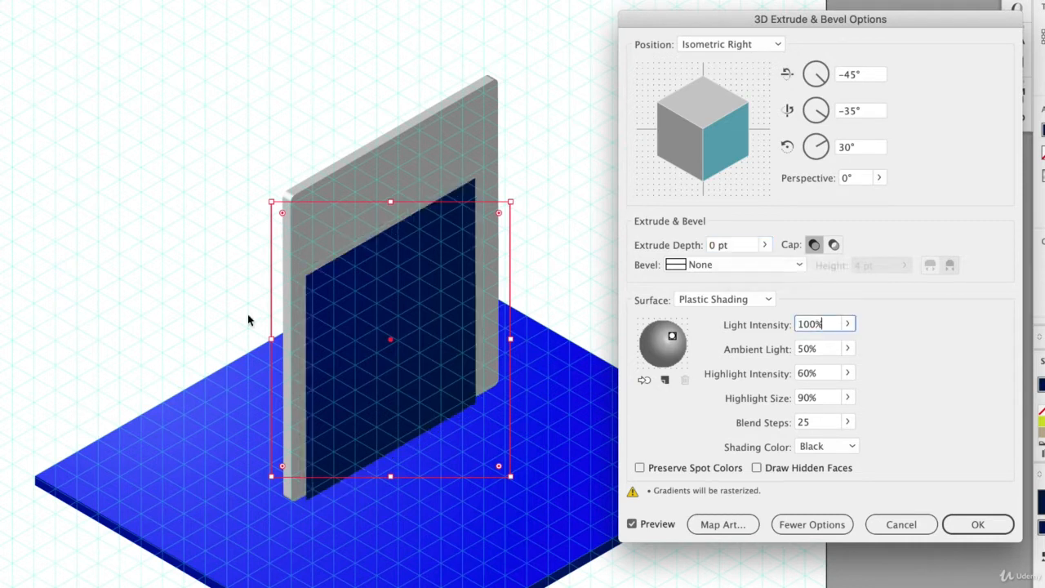
key("Return")
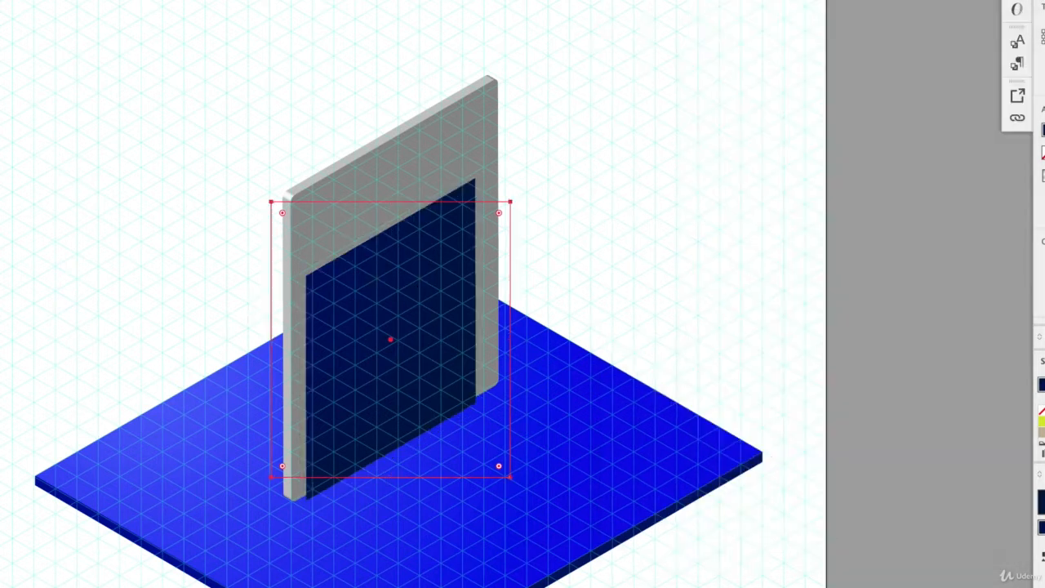
Reshape the flat navy panel by moving its four corner points outward to fit inside the gray frame
left_click_drag(267, 201, 262, 114)
left_click(258, 121)
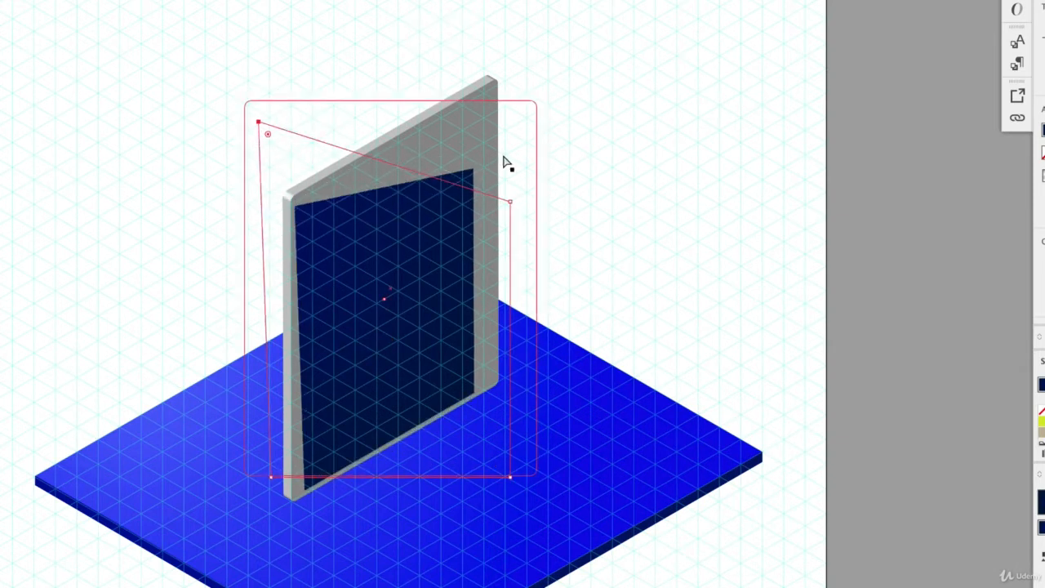
left_click(511, 202)
left_click_drag(514, 205, 526, 89)
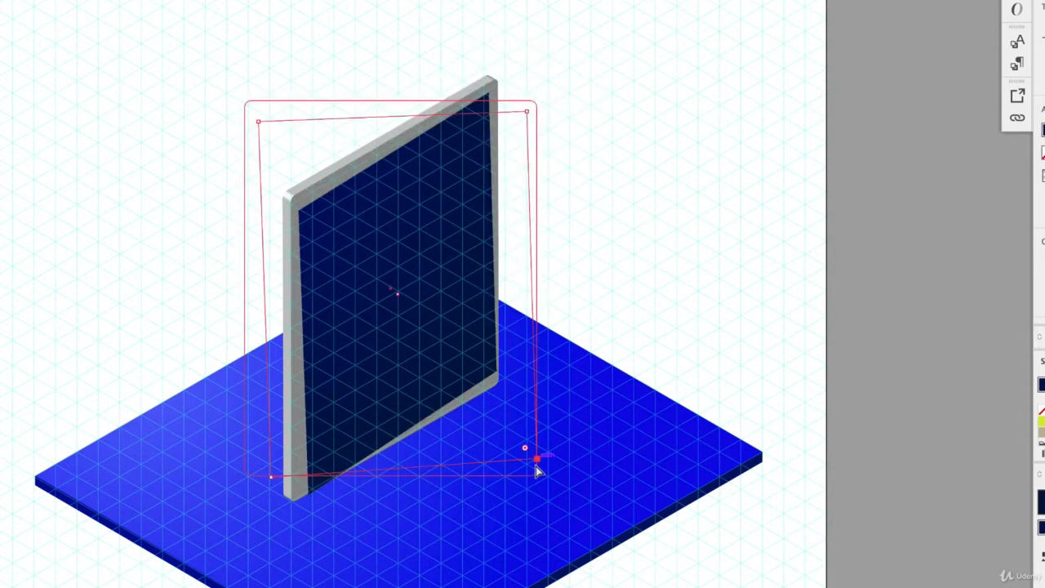
left_click_drag(536, 477, 535, 471)
left_click_drag(271, 477, 259, 472)
left_click_drag(259, 122, 258, 111)
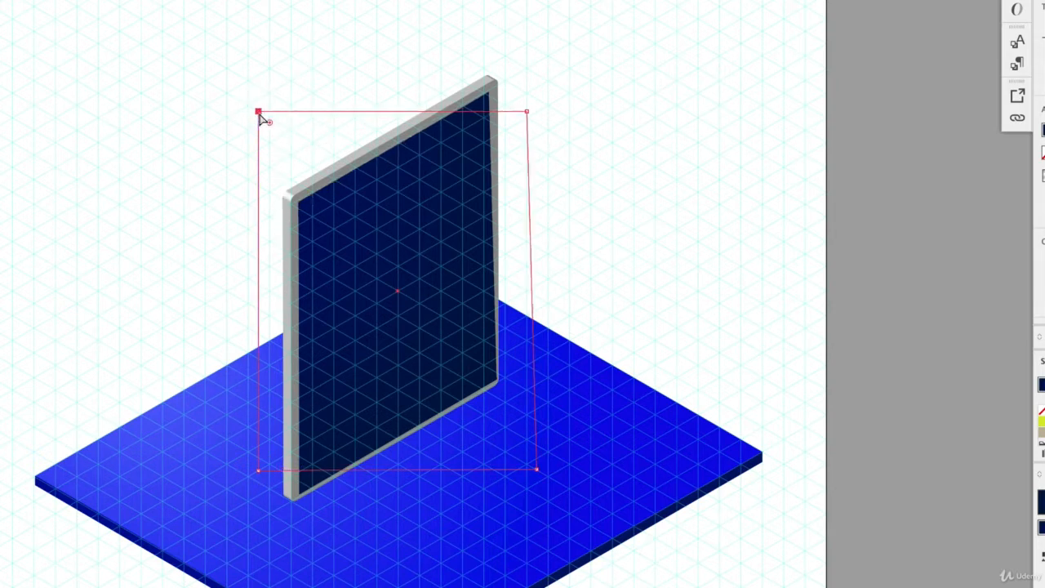
Fine-tune the navy panel's right-hand corners so that an even gray border surrounds it, and inspect the fit up close
mouse_move(526, 111)
left_mouse_down()
mouse_move(534, 107)
mouse_move(531, 123)
left_mouse_up()
key("ctrl+z")
key("ctrl+z")
left_click(54, 67)
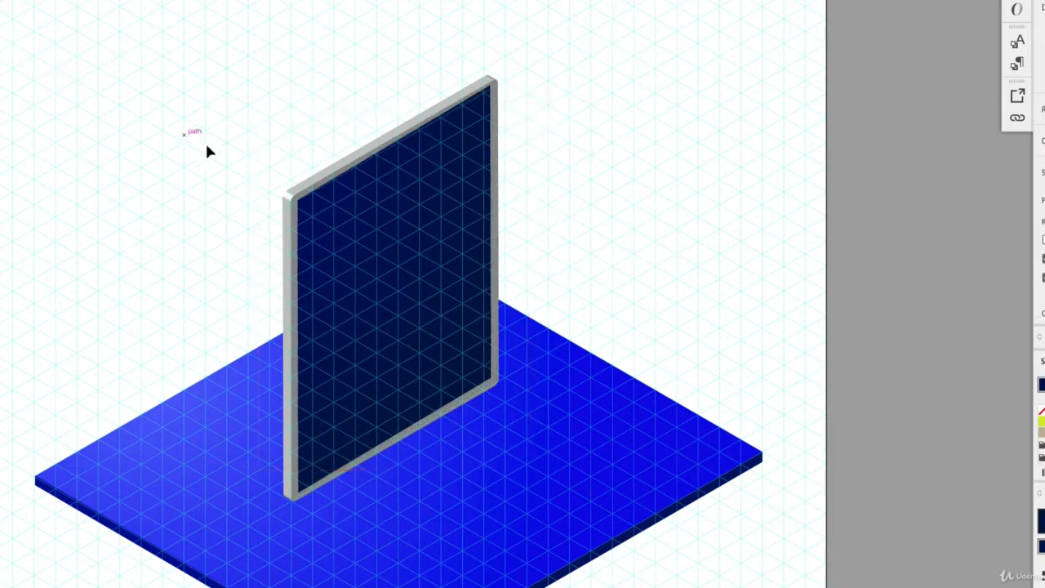
left_click(420, 186)
key("ctrl+plus")
key("ctrl+plus")
key("ctrl+plus")
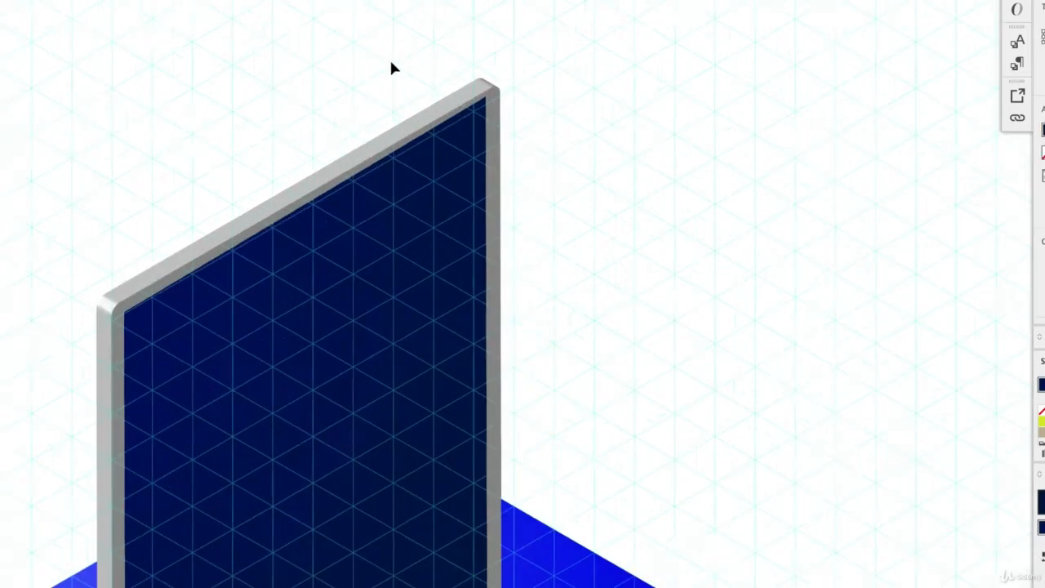
key("a")
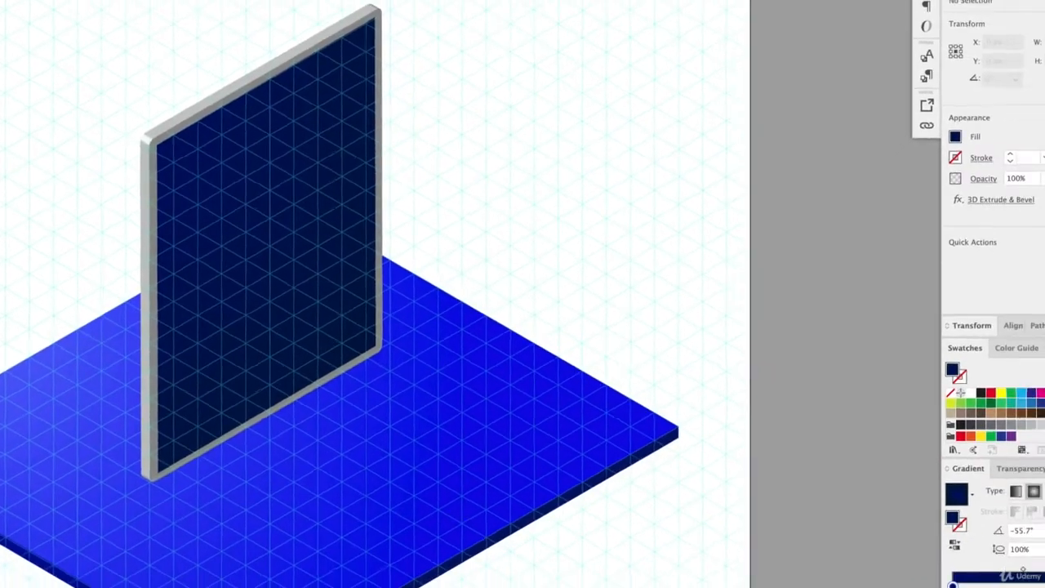
With the Isometric Grid layer hidden in Isometric-Class.ai, draw a cream rectangle about 260 × 340.5 px beside the isometric profile design
left_click(906, 542)
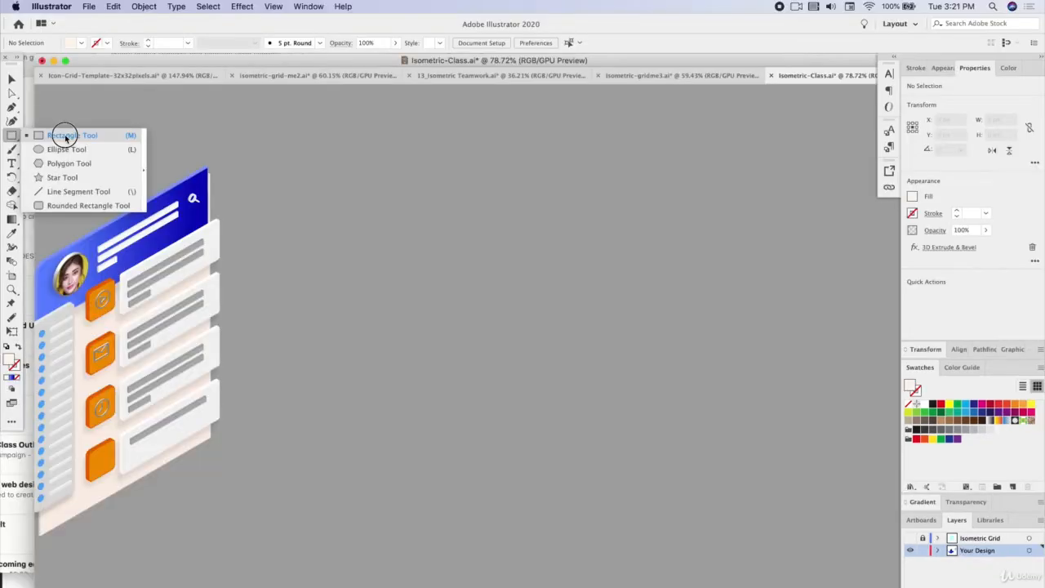
left_click(64, 136)
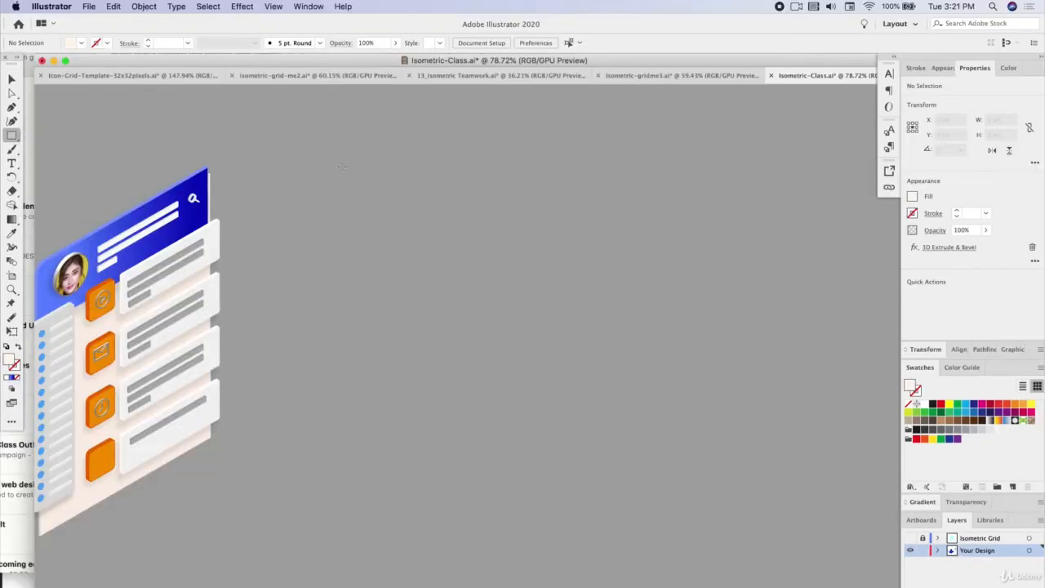
left_click_drag(354, 165, 575, 452)
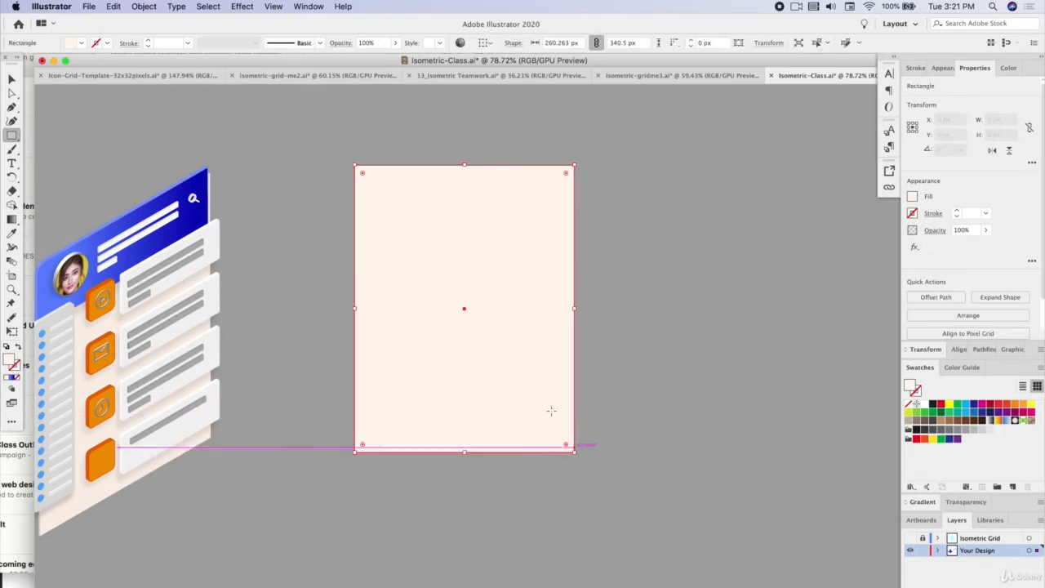
left_click(14, 79)
left_click(217, 129)
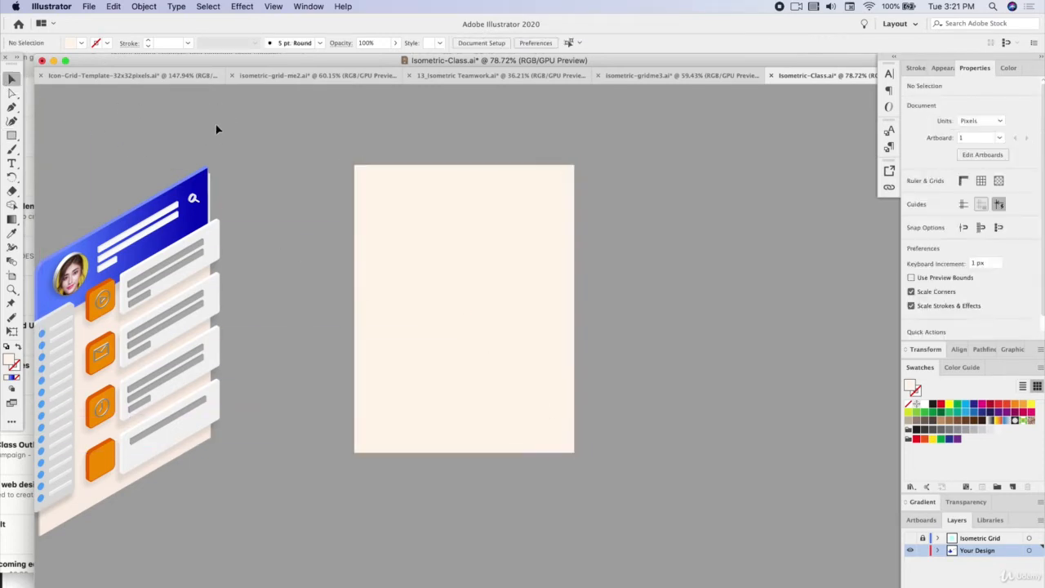
Draw a header rectangle about 260 × 67 px across the cream rectangle's upper edge and give it the existing header's blue gradient
left_click_drag(11, 136, 67, 136)
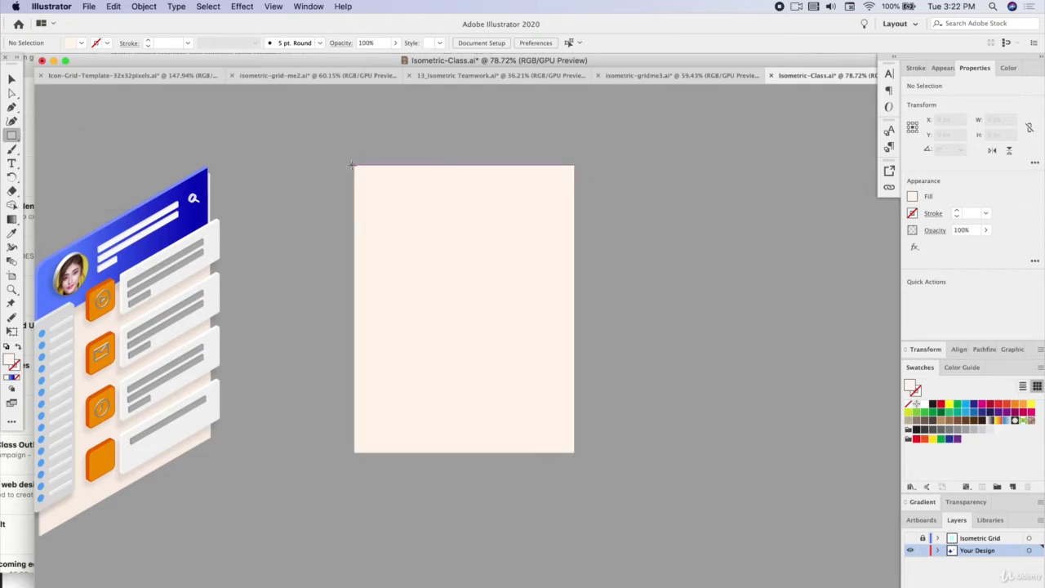
left_click_drag(354, 164, 574, 221)
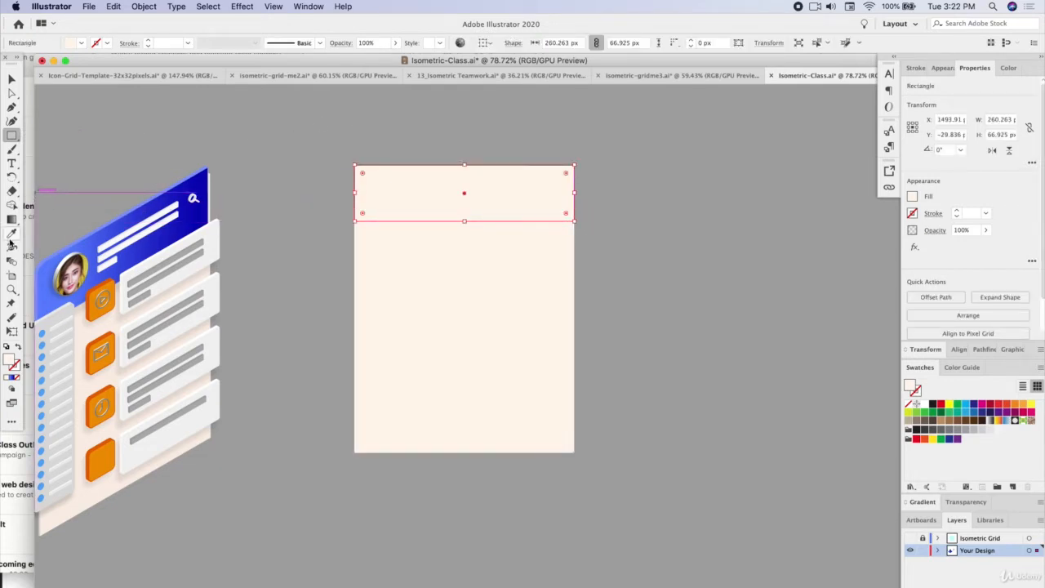
left_click(12, 234)
left_click(144, 230)
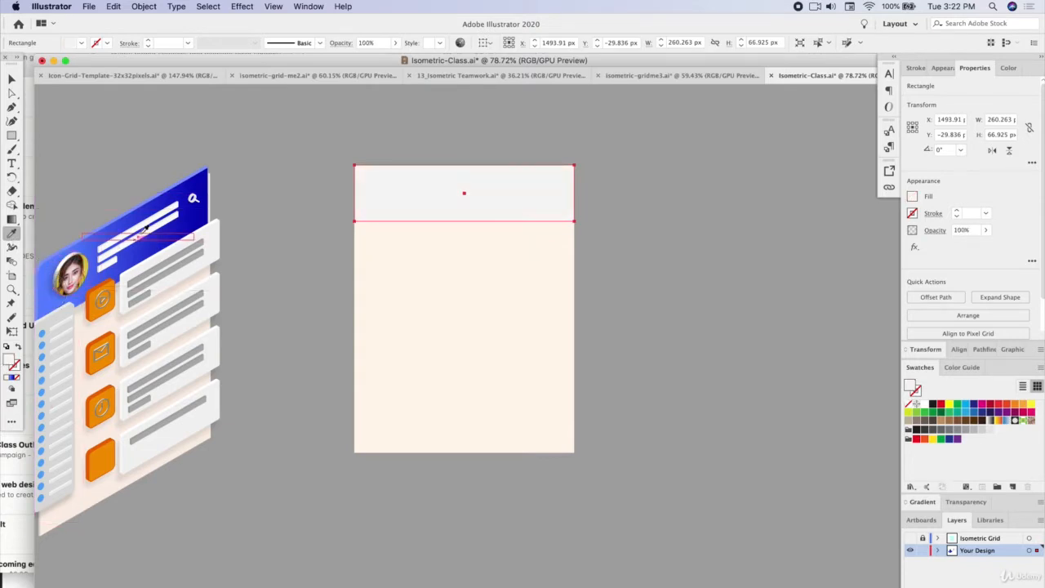
left_click(186, 202)
Run the header's blue gradient diagonally from upper left to lower right and change it to radial
left_click(12, 221)
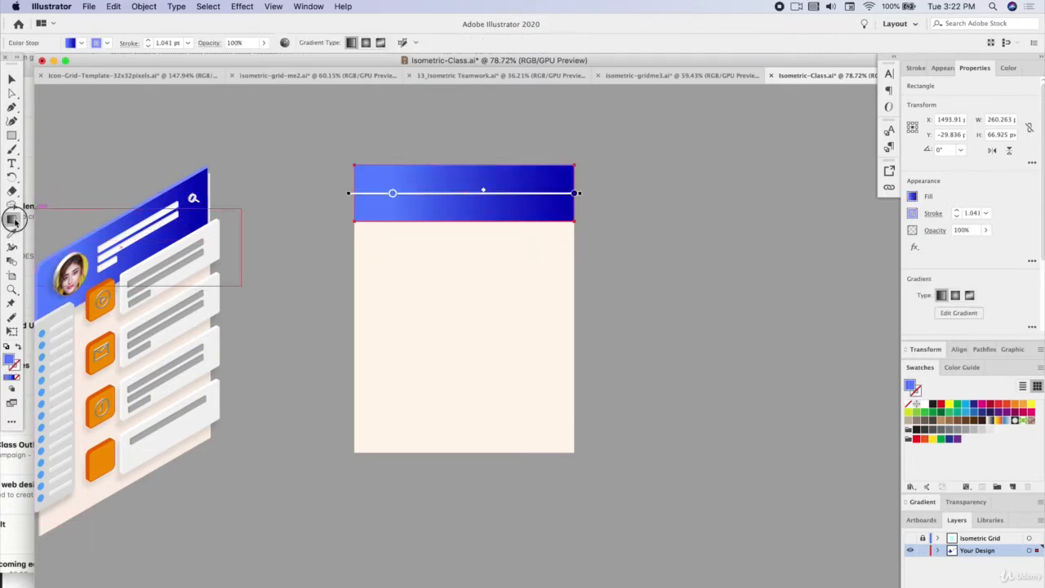
left_click_drag(392, 134, 544, 264)
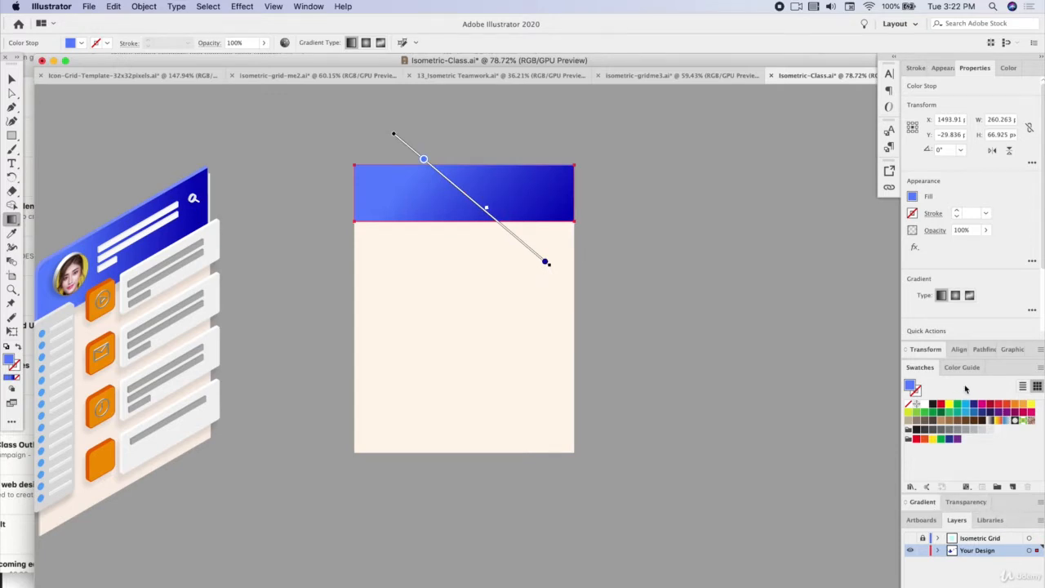
left_click(955, 296)
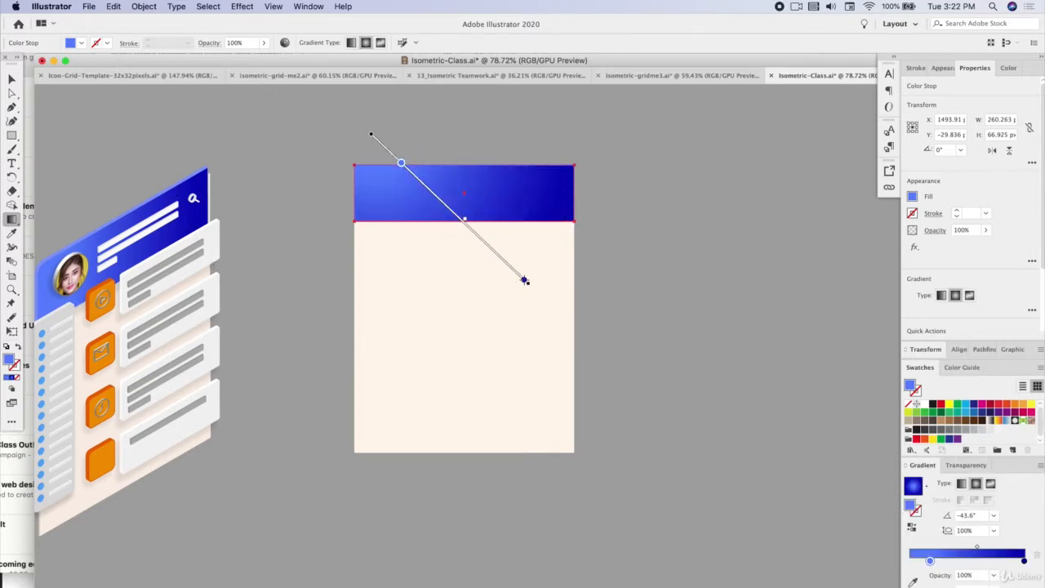
Round the upper-left corner of the blue header and the matching corner of the cream rectangle beneath it
left_click(10, 82)
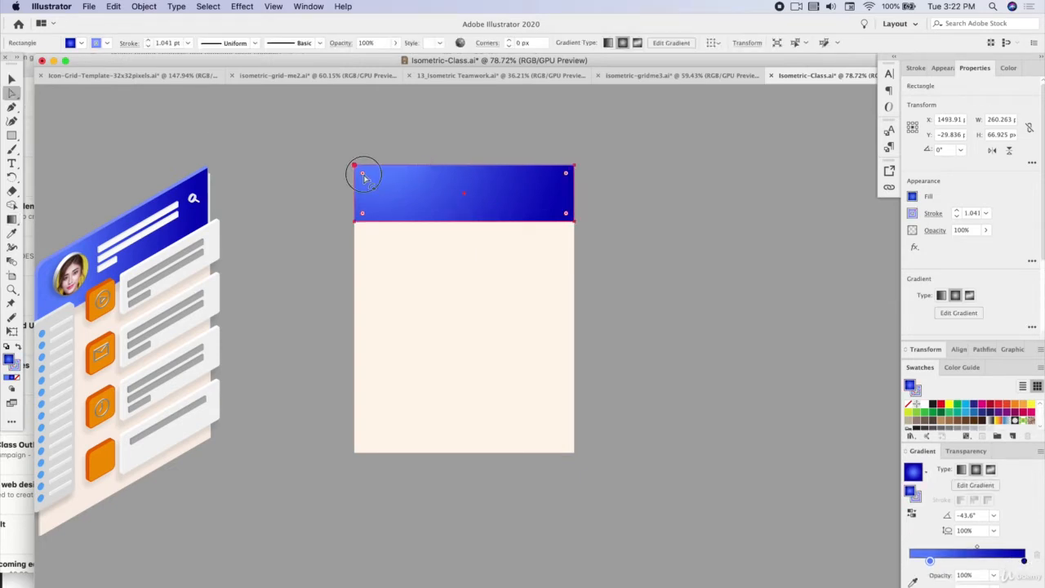
left_click_drag(364, 177, 389, 195)
left_click(12, 78)
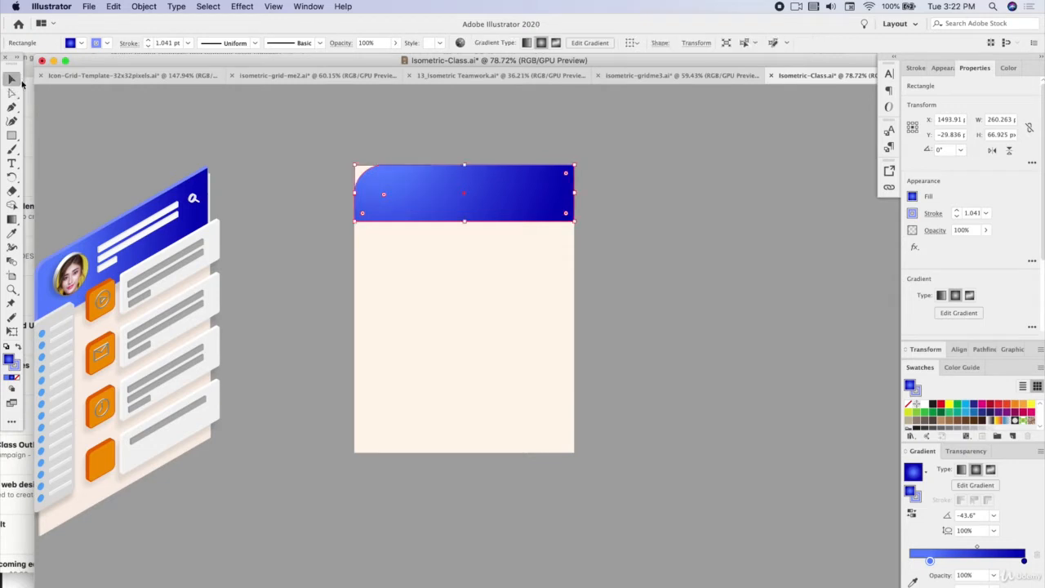
left_click(379, 247)
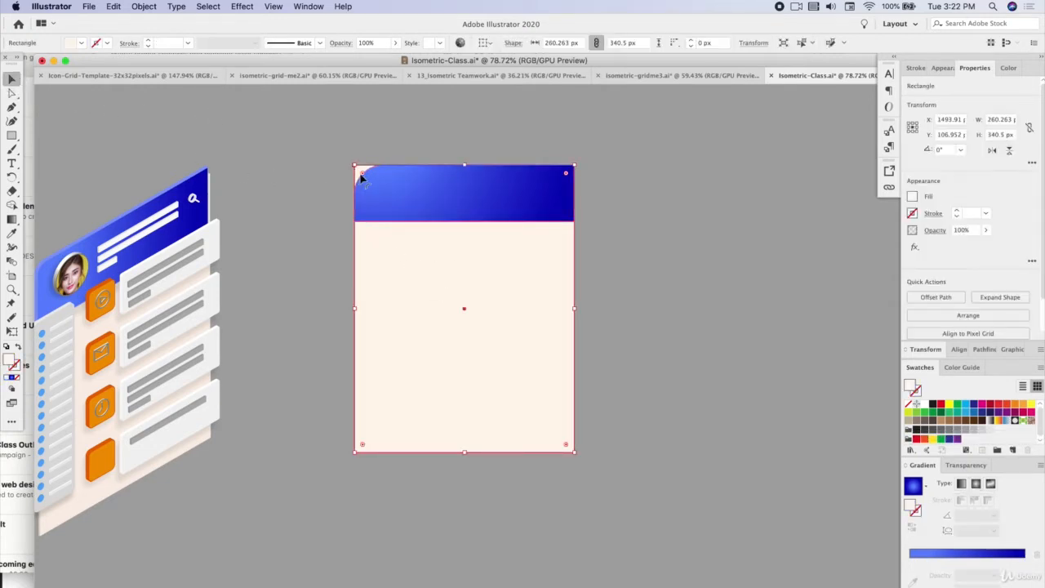
left_click_drag(362, 172, 388, 203)
left_click(70, 155)
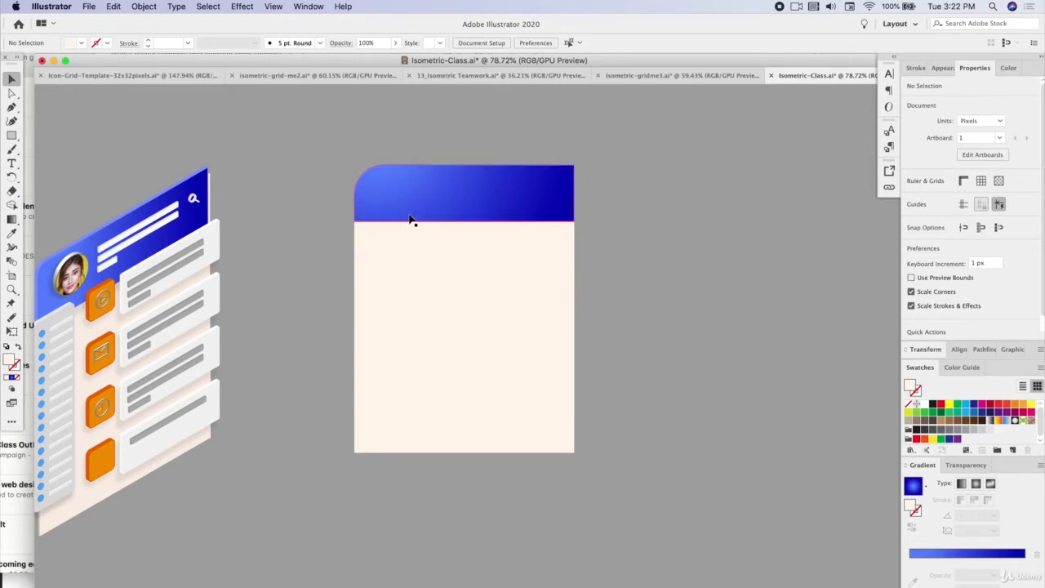
Draw a cream avatar circle about 44 px in diameter near the left end of the blue header
left_click(13, 136)
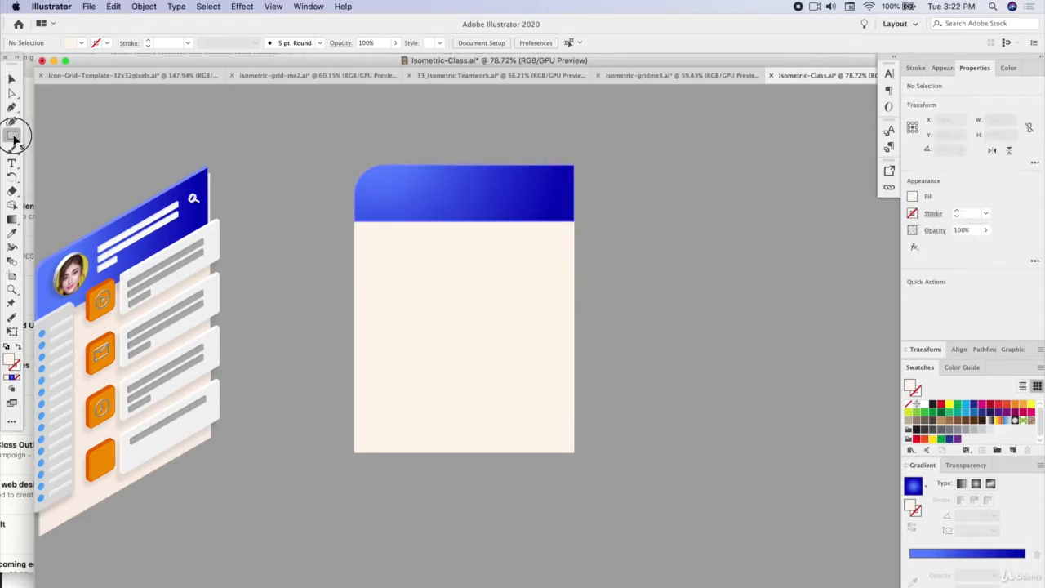
left_click(13, 136)
left_click_drag(13, 137, 32, 149)
mouse_move(387, 184)
left_mouse_down()
mouse_move(417, 215)
mouse_move(400, 192)
left_mouse_up()
left_click(16, 78)
key("super+shift+a")
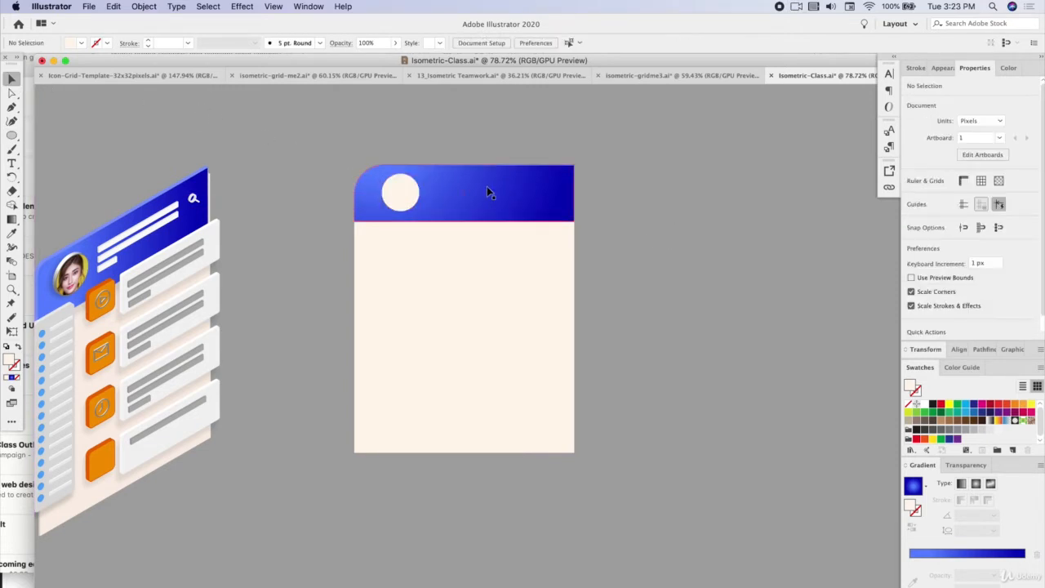
Scale the portrait photo down to about 82 × 72 px and place it at the avatar circle in the header
scroll(457, 195, "up", 5)
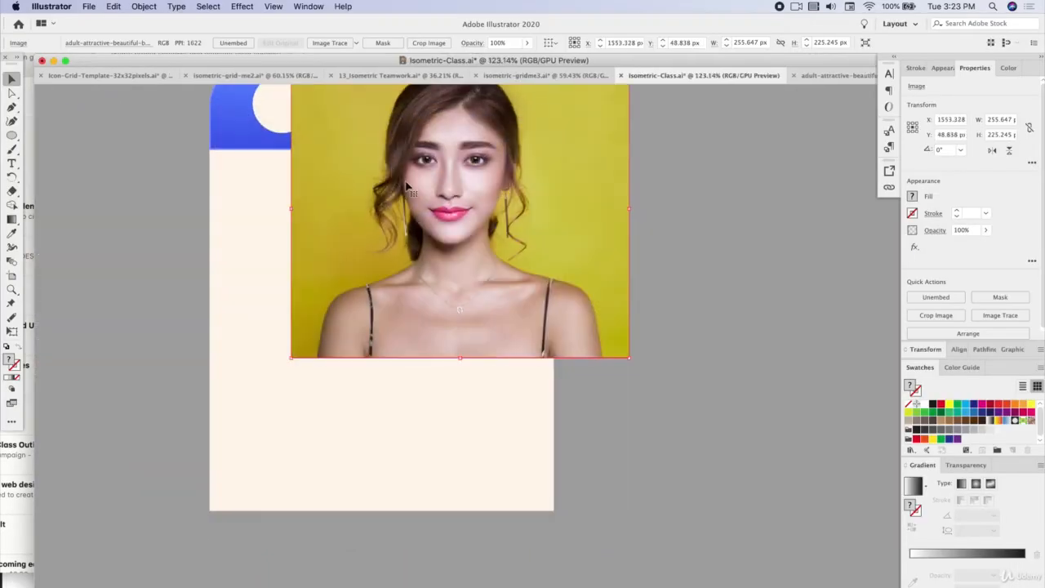
scroll(412, 210, "up", 3)
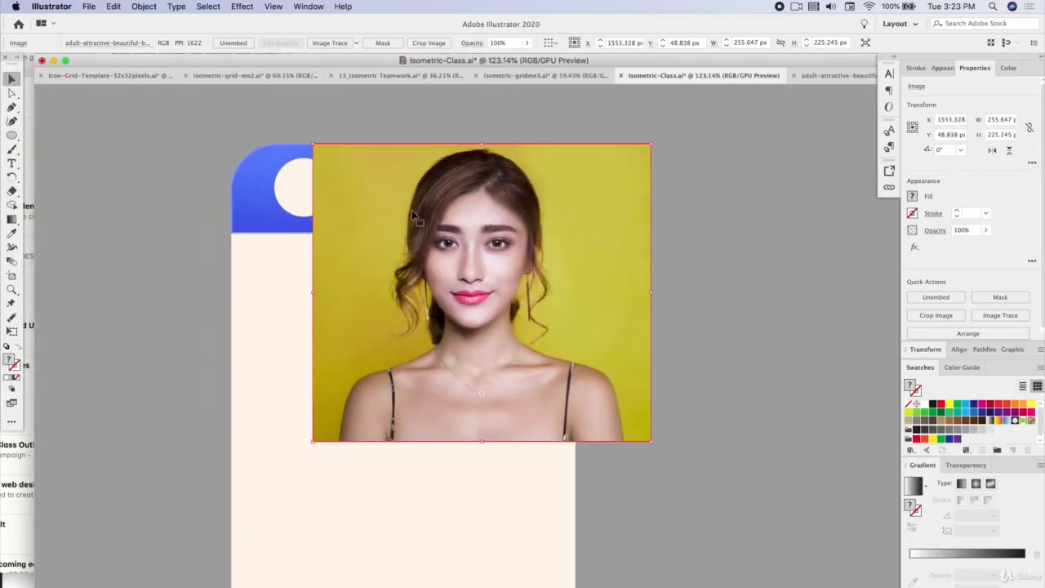
left_click_drag(651, 145, 423, 345)
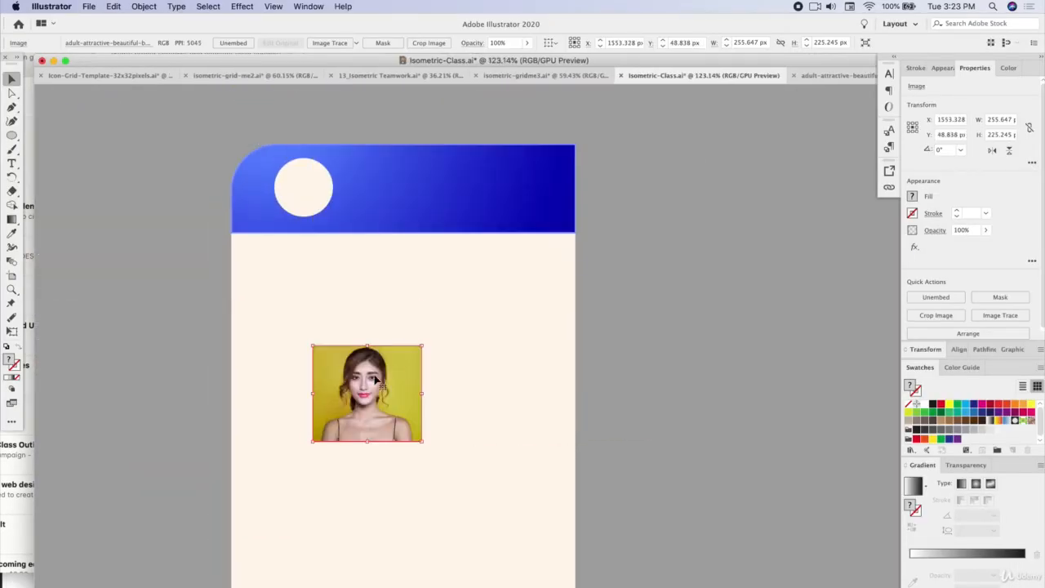
left_click_drag(375, 380, 312, 226)
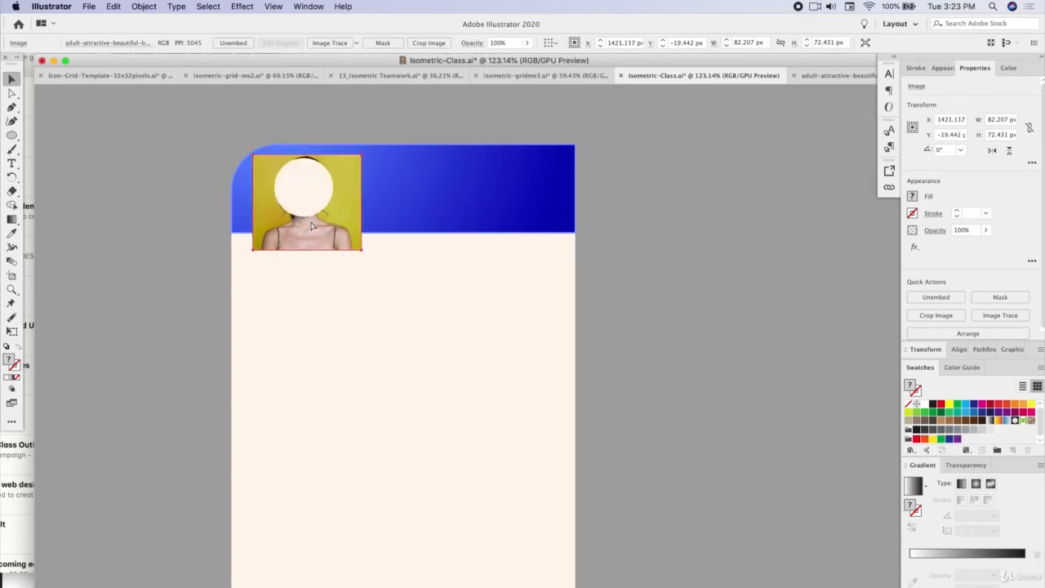
Keep the portrait stacked behind the avatar circle and crop it to the circle with a clipping mask
key("super+[")
key("super+]")
left_click(306, 211, "shift")
right_click(321, 186)
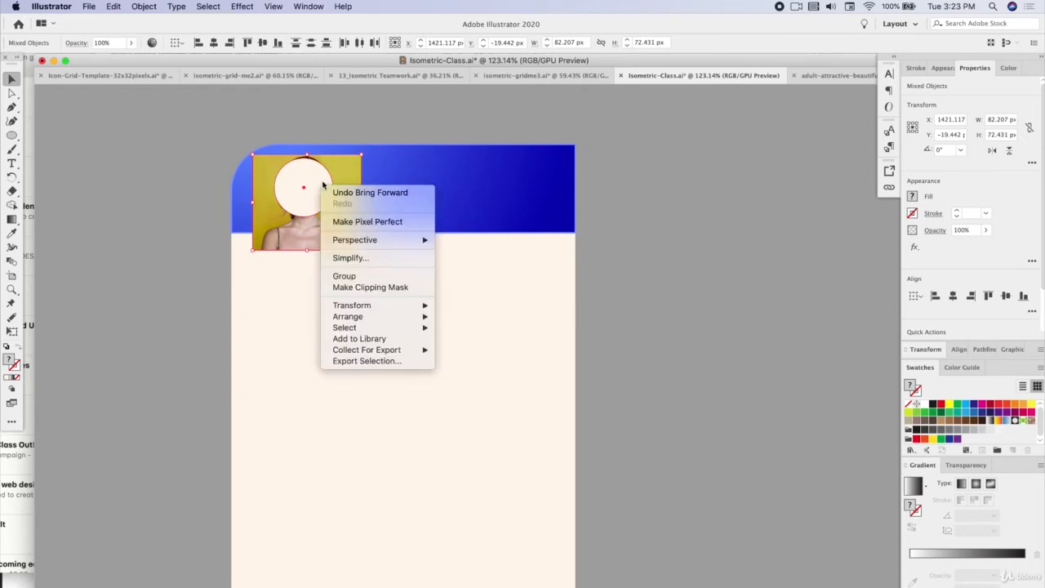
left_click(375, 288)
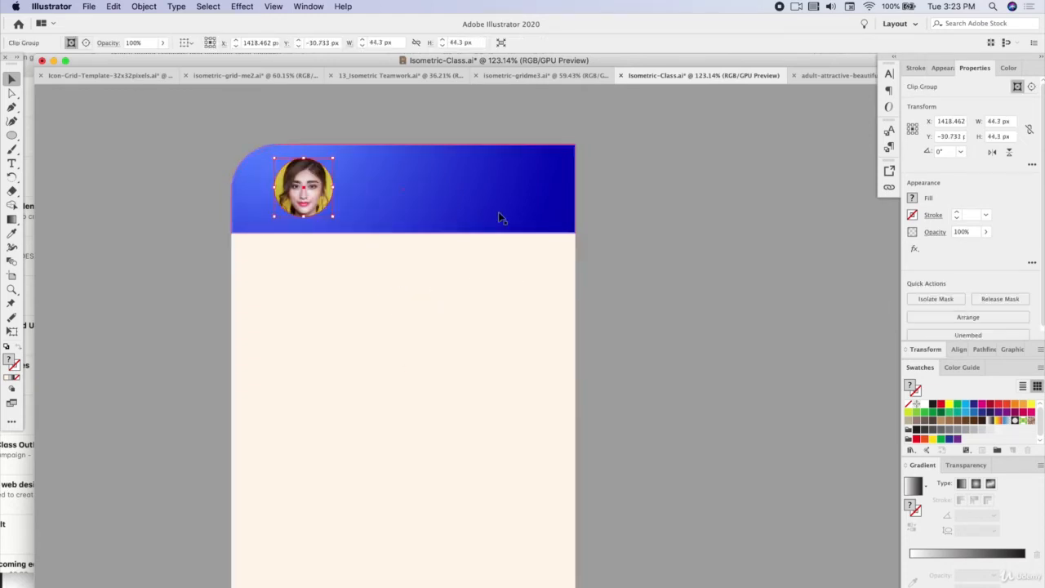
left_click(158, 198)
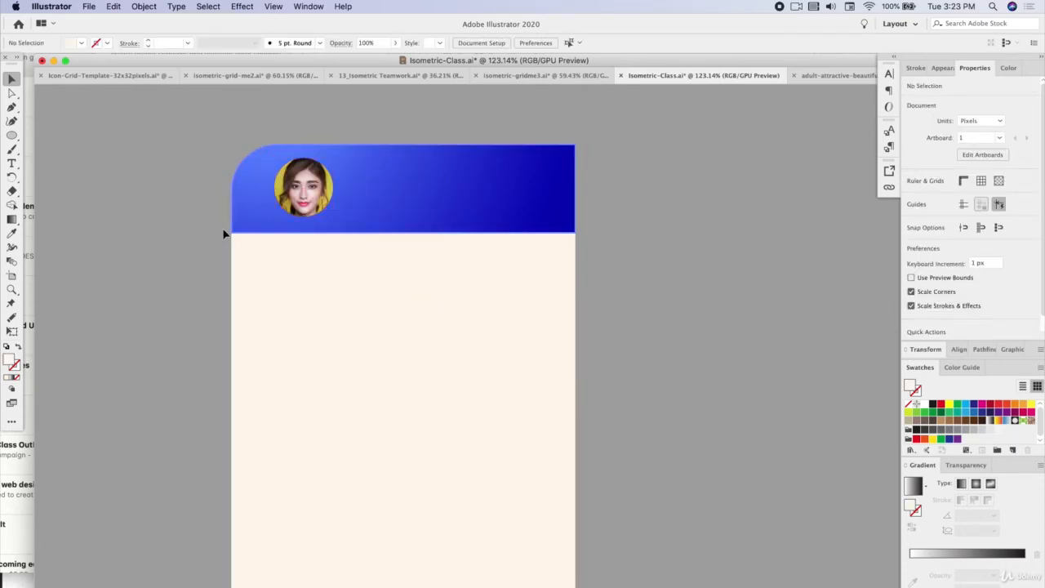
Draw a white rectangle about 97 × 10 px beside the portrait in the blue header as the first text line
key("super+minus")
left_click(12, 135)
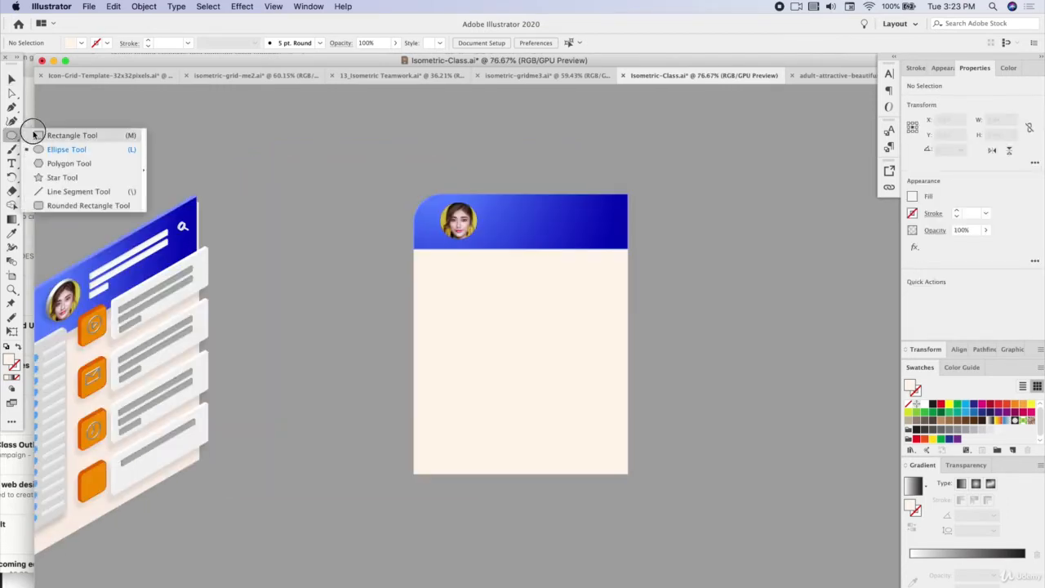
left_click(34, 135)
left_click_drag(491, 207, 572, 214)
left_click(926, 405)
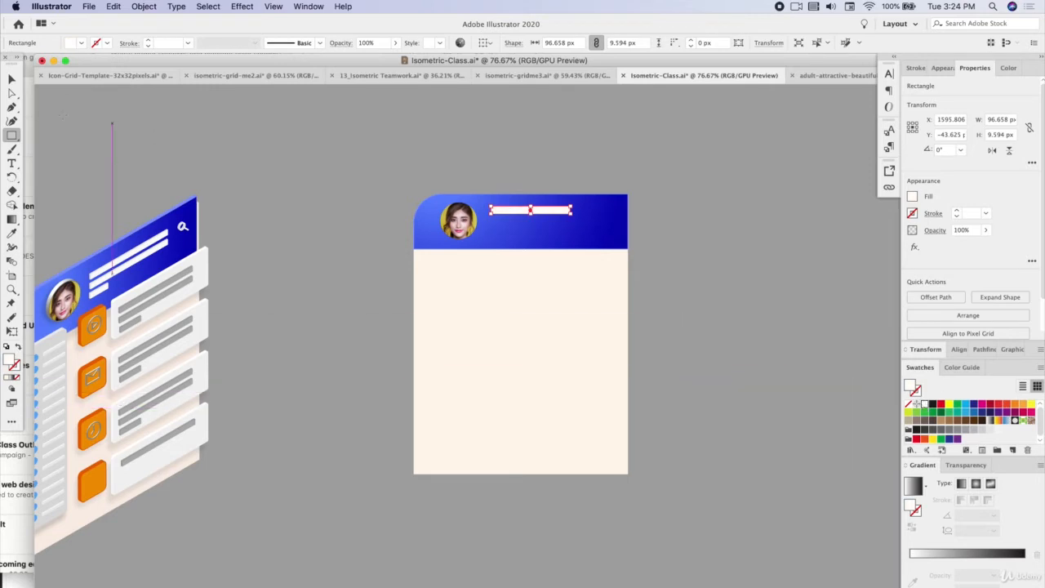
Duplicate the white bar twice beneath itself and shorten the lowest copy to form three placeholder text lines
left_click(11, 79)
left_click(346, 175)
mouse_move(516, 217)
left_mouse_down()
mouse_move(542, 229)
mouse_move(520, 234)
mouse_move(569, 227)
mouse_move(531, 229)
left_mouse_up()
left_click(658, 223)
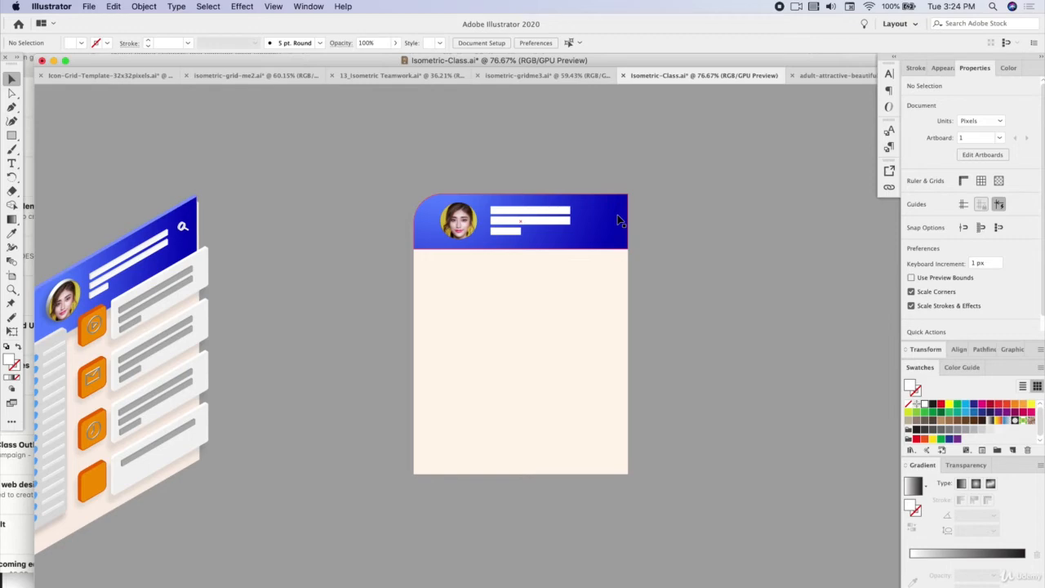
Switch to Icon-Grid-Template-32x32pixels.ai and delete the grid frame around the magnifying glass icon
left_click(102, 72)
left_click(100, 224)
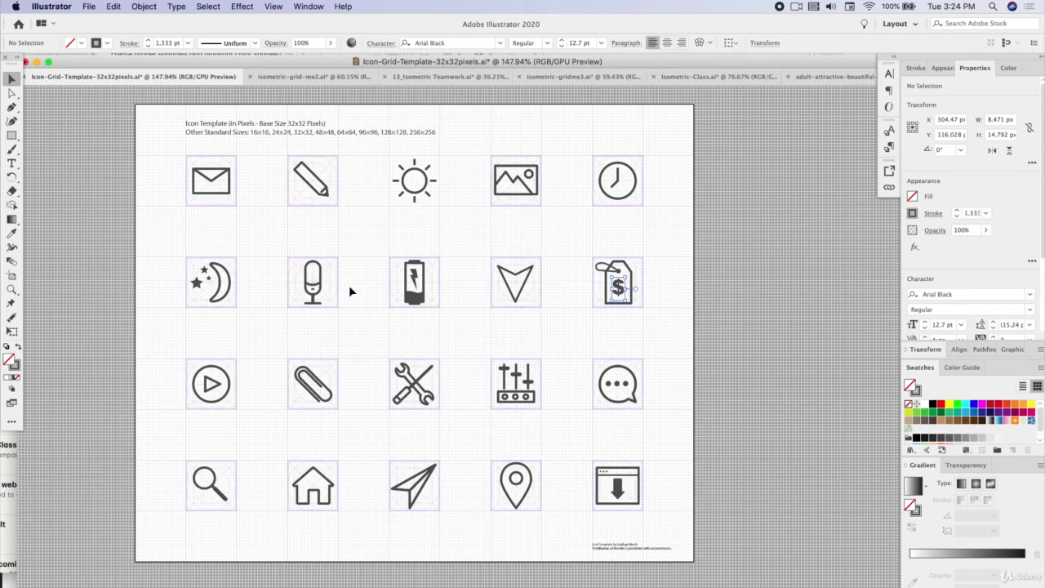
left_click_drag(150, 450, 252, 559)
left_click(168, 477)
left_click(236, 475)
key("Delete")
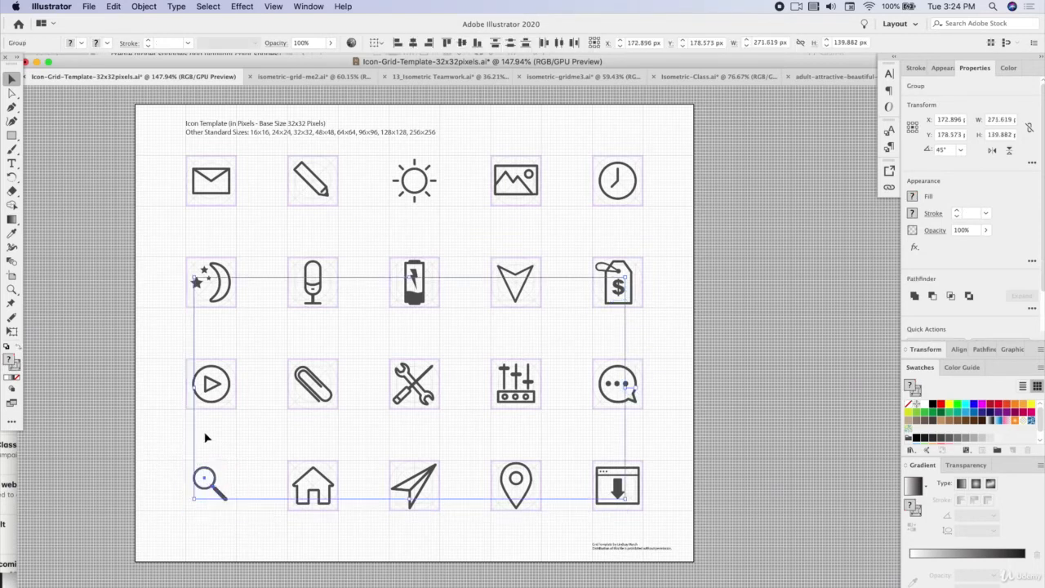
Copy the magnifying glass icon into Isometric-Class.ai and place it near the right end of the blue header
left_click(163, 441)
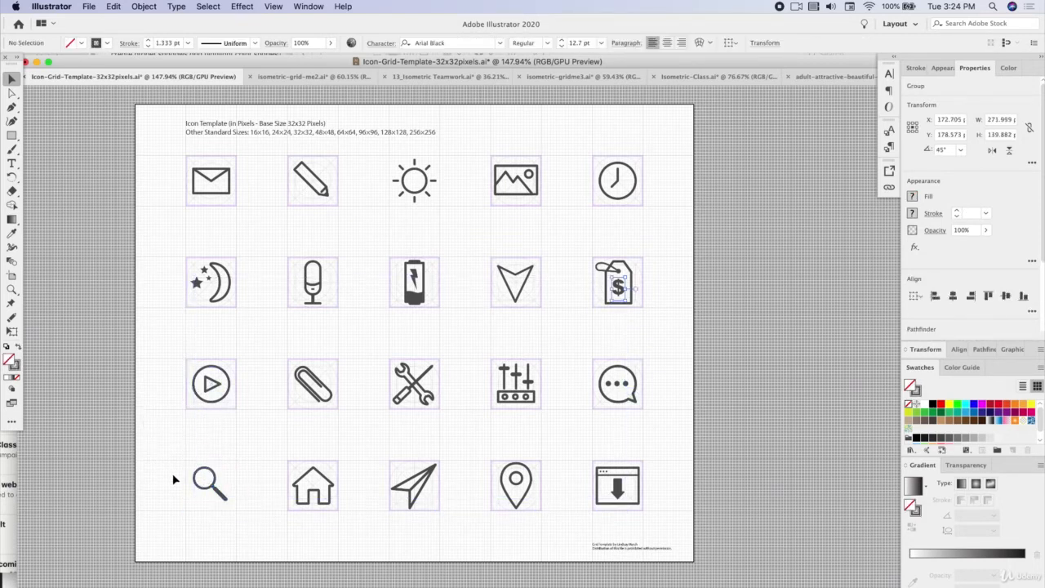
left_click(224, 498)
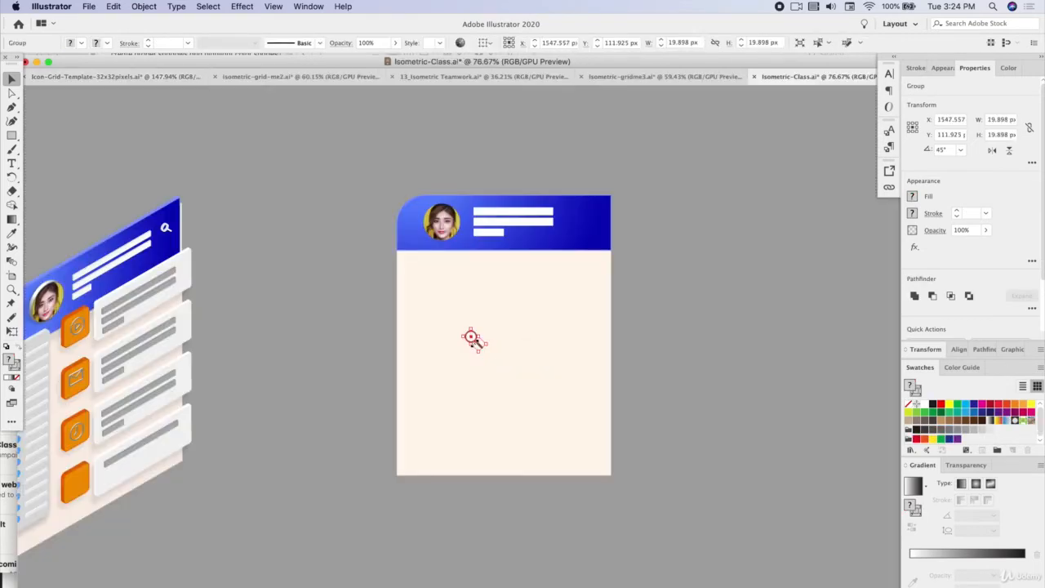
left_click_drag(480, 346, 600, 223)
Convert the magnifying glass icon's strokes to outlines with Outline Stroke and fill it white
scroll(601, 223, "up", 5)
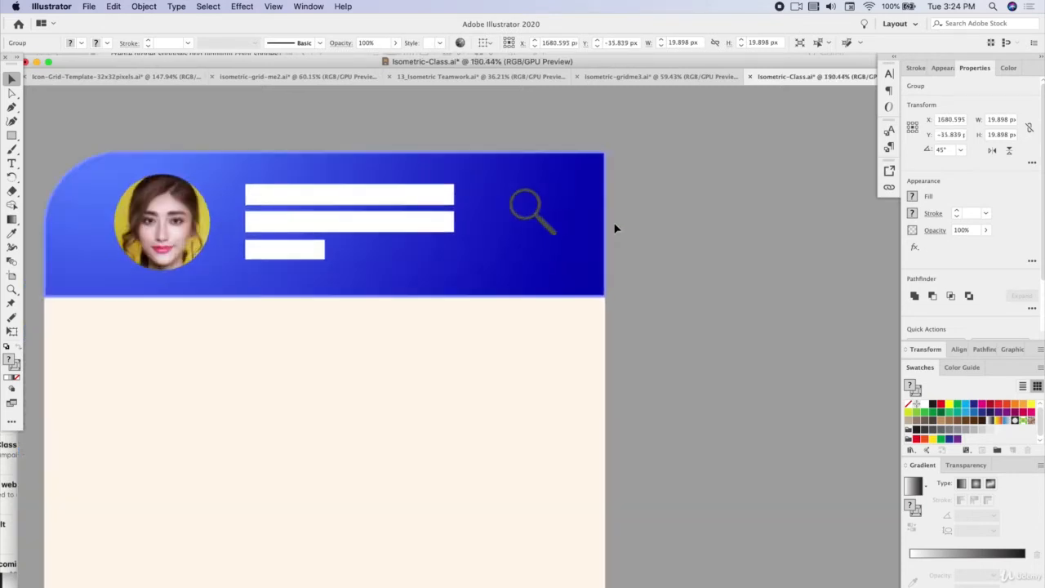
scroll(585, 233, "up", 3)
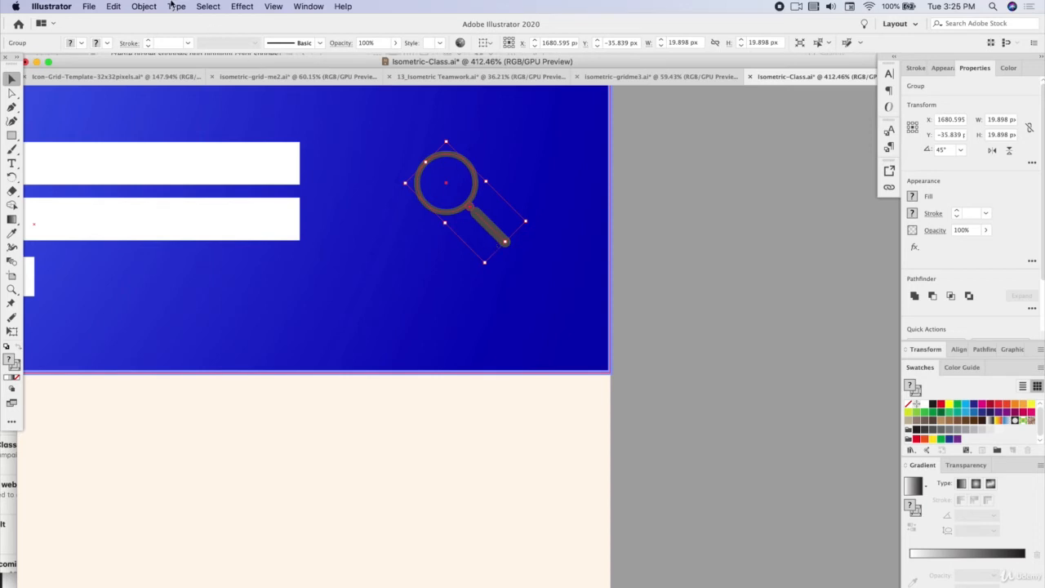
left_click(138, 6)
mouse_move(192, 267)
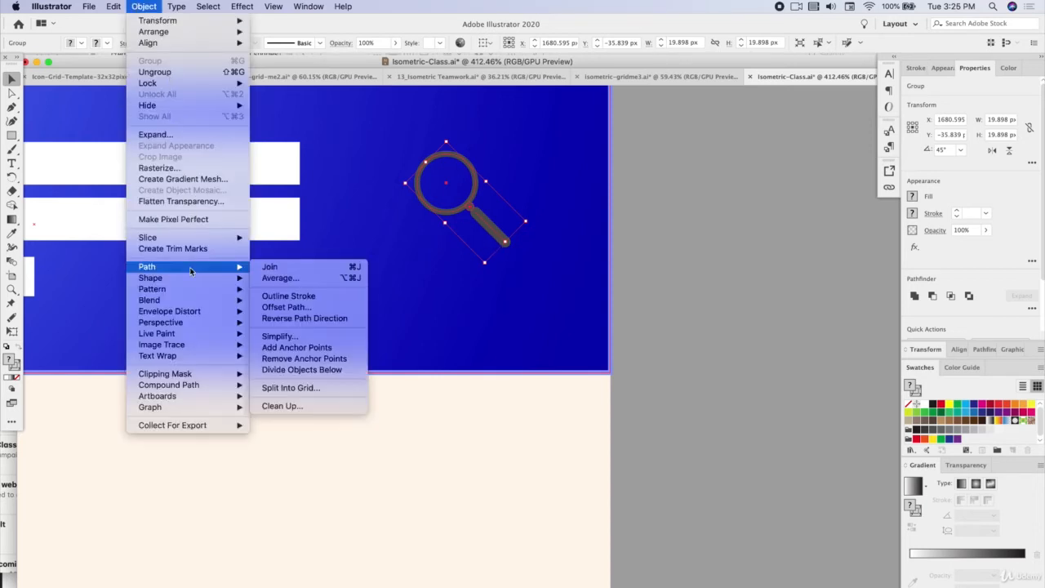
left_click(309, 297)
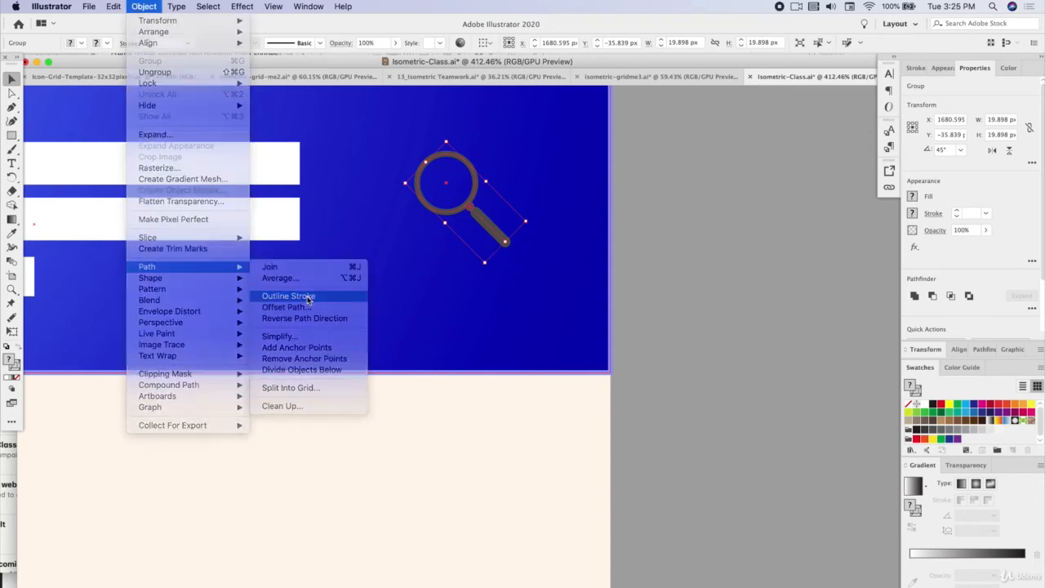
right_click(476, 208)
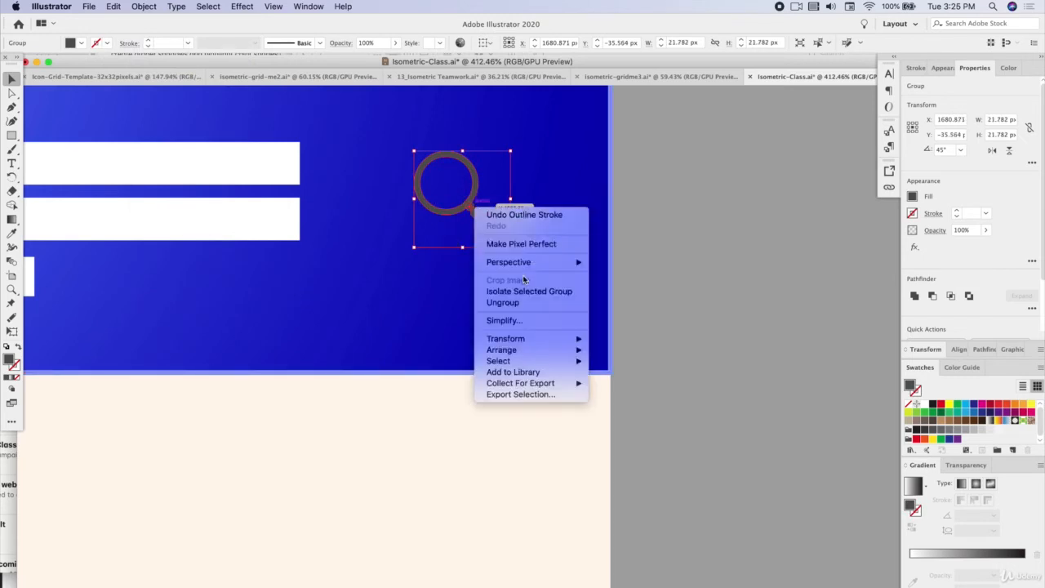
left_click(711, 254)
left_click(134, 5)
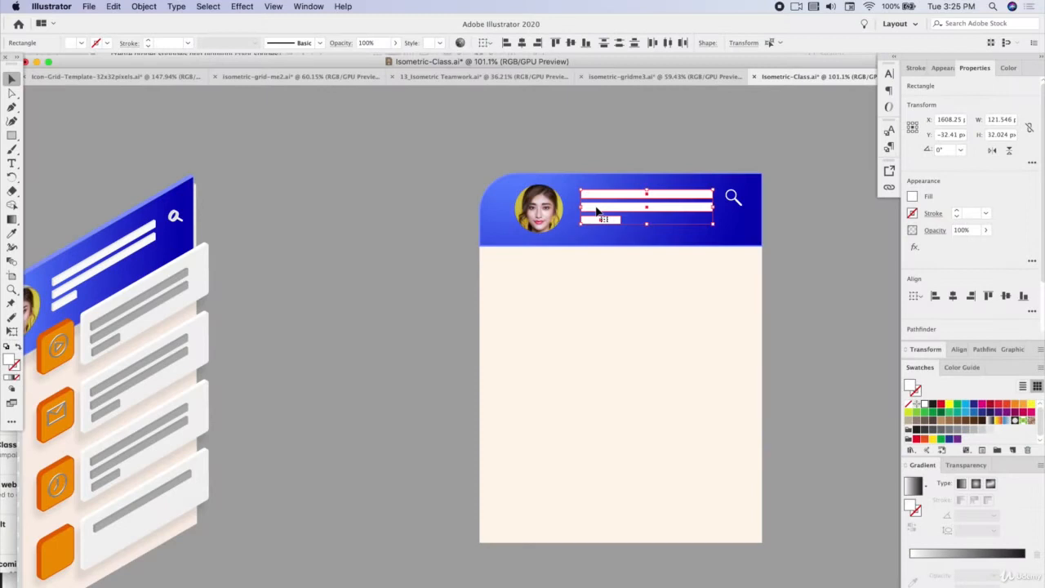
Widen the three white header bars to about 122 px and nudge them into line beside the portrait
key("Down")
key("Down")
key("Down")
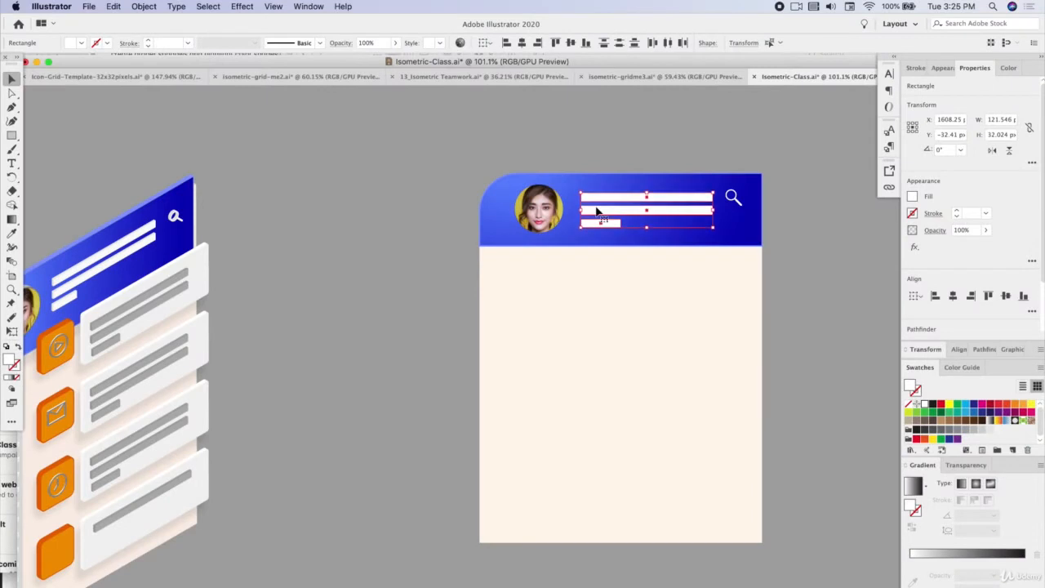
key("Left")
key("Up")
key("Up")
key("shift+super+a")
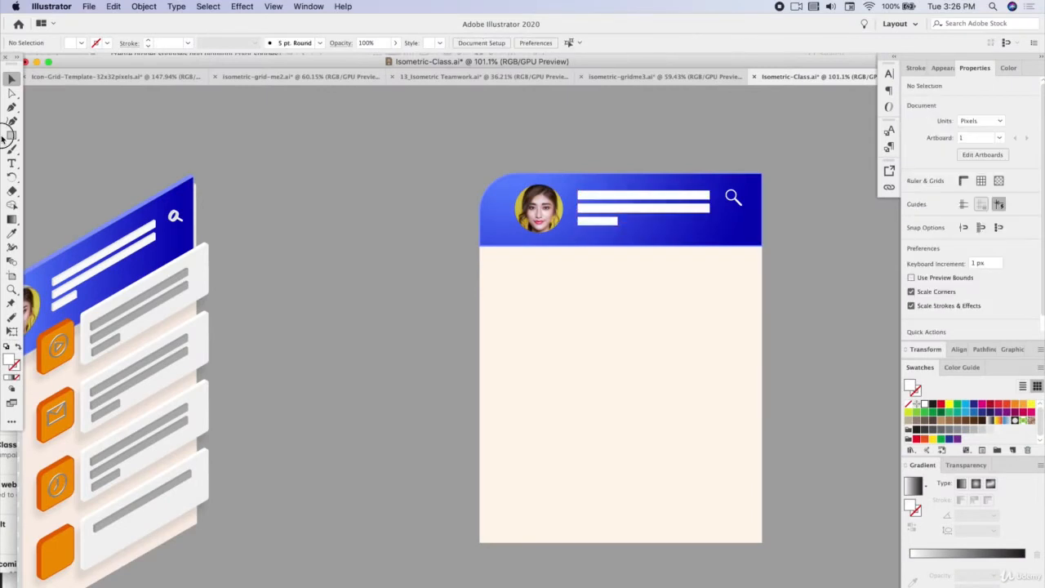
Draw an orange rounded square about 44 px wide and a white rounded rectangle beside it below the header
left_click(6, 138)
left_click_drag(6, 137, 45, 155)
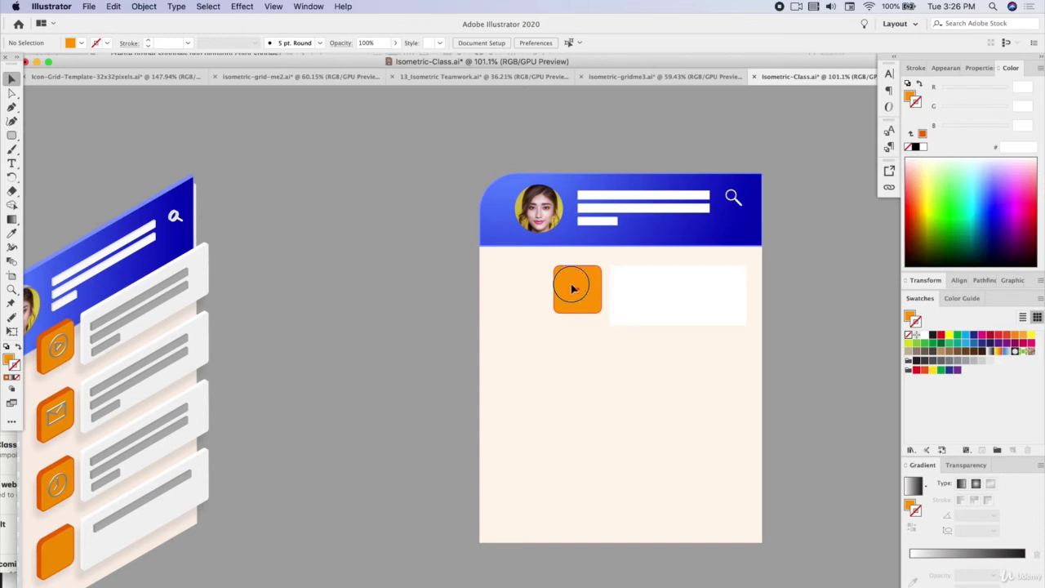
Narrow the orange square and the white card together from their left side
left_click(572, 287)
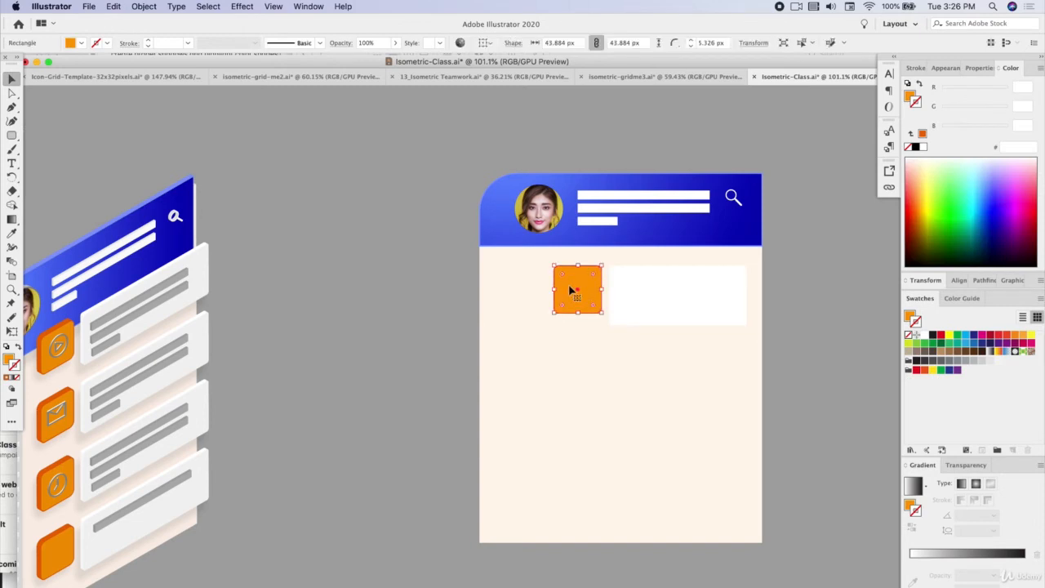
left_click(638, 296, "shift")
left_click_drag(553, 294, 566, 295)
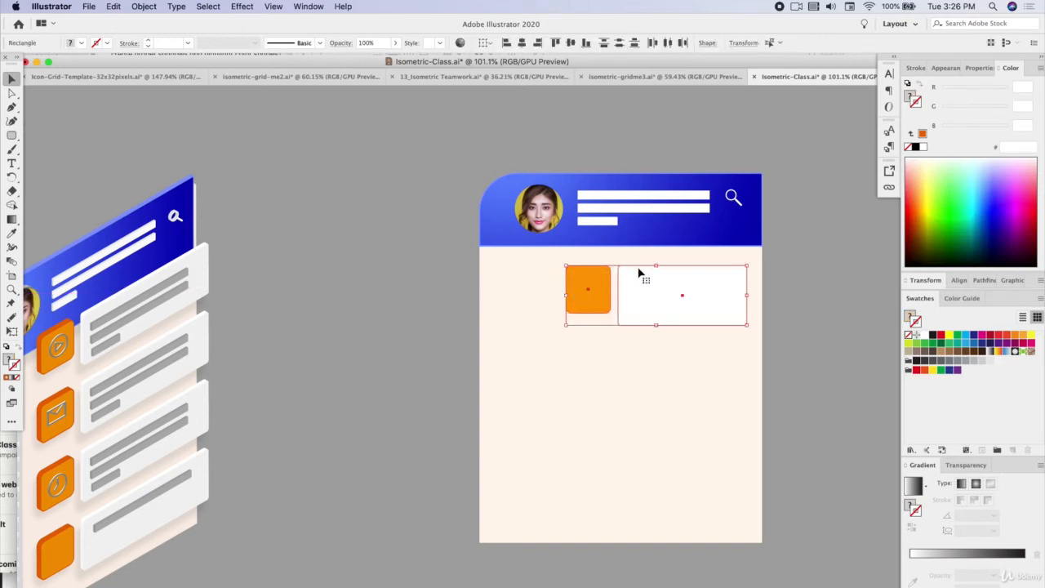
Reduce the height of the square and card pair and duplicate it downward to make four rows
left_click_drag(657, 325, 703, 478)
key("shift+super+a")
left_click(574, 296)
left_click(661, 300, "shift")
left_click(796, 415)
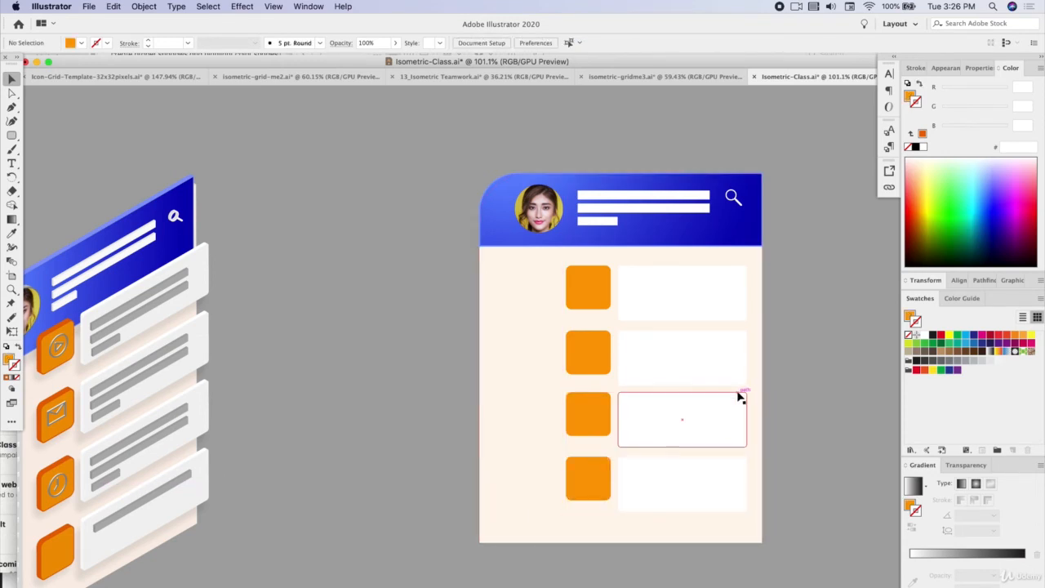
Nudge the two lower rows of squares and cards down to even out the spacing between rows
left_click(523, 419)
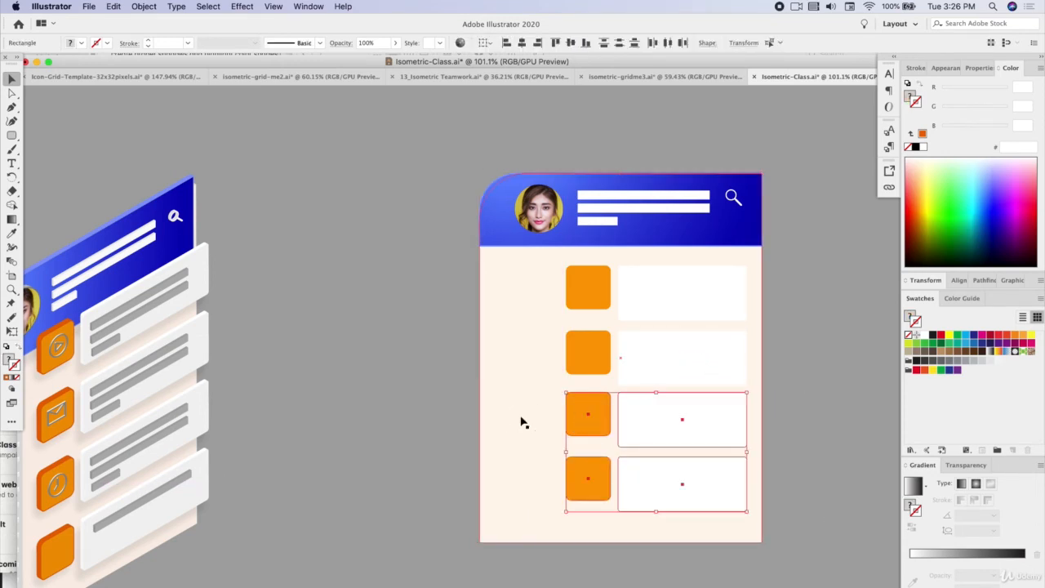
left_click(643, 544)
left_click_drag(660, 541, 527, 457)
key("Down")
key("Down")
key("Down")
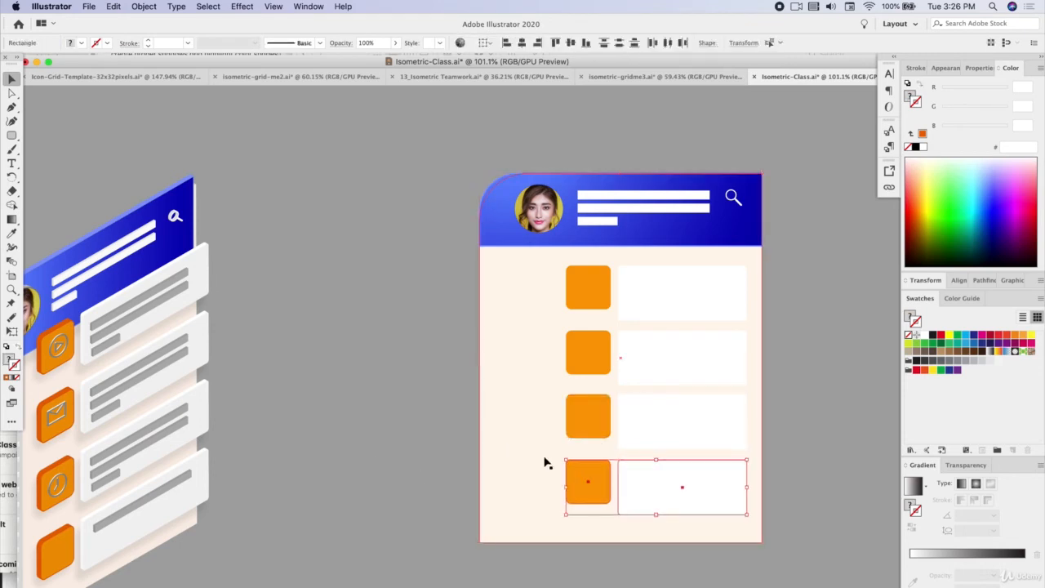
left_click(392, 392)
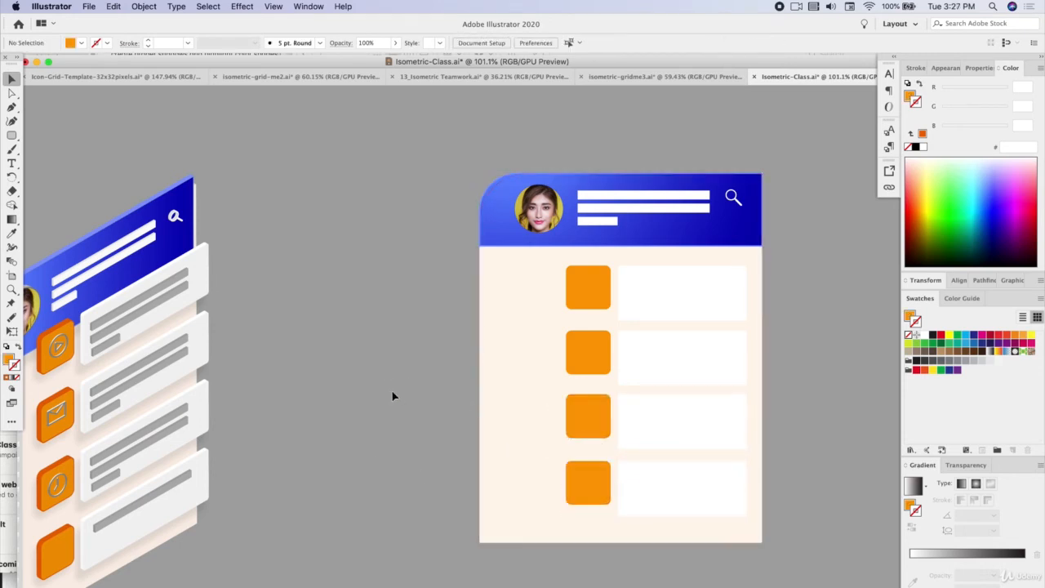
Draw a tall rounded sidebar panel filled light gray E6E7E8 left of the orange squares, and scale the rows down to fit
left_click(12, 136)
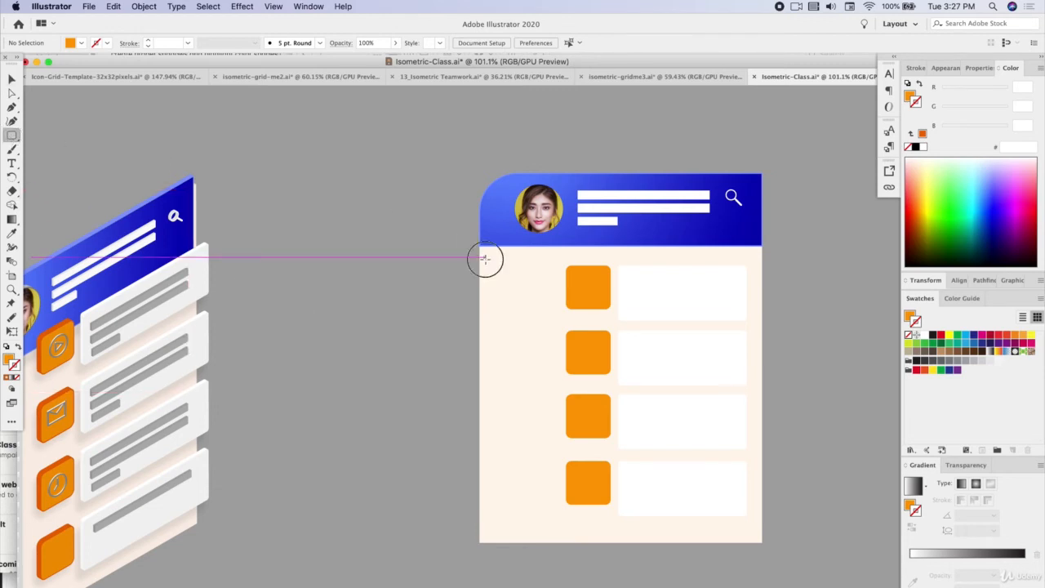
left_click_drag(485, 258, 560, 510)
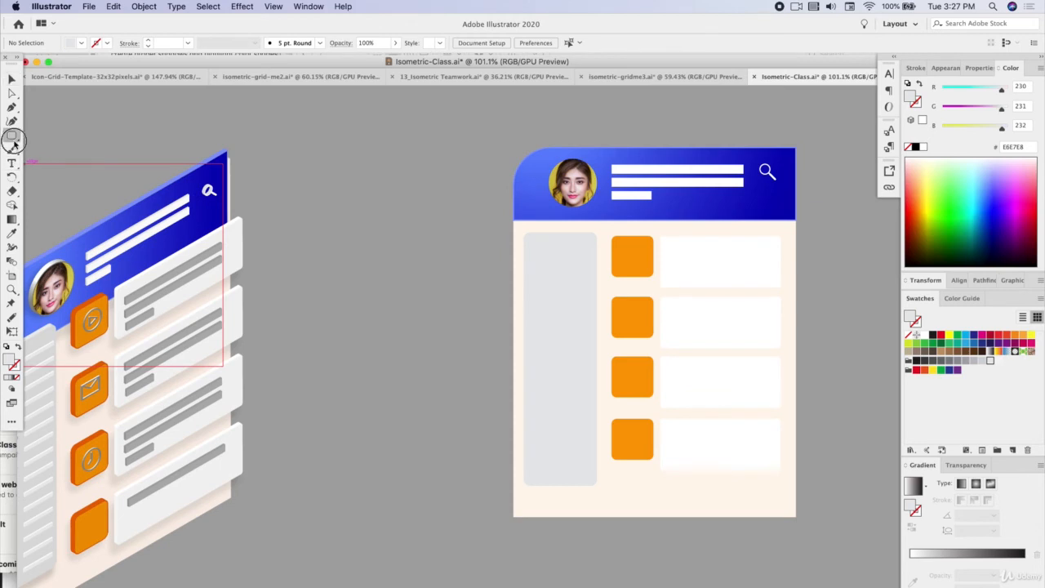
Draw a bullet circle about 7.3 px in diameter in the gray panel's upper-left corner and color it blue with the Eyedropper
left_click_drag(13, 140, 57, 150)
scroll(633, 252, "up", 5)
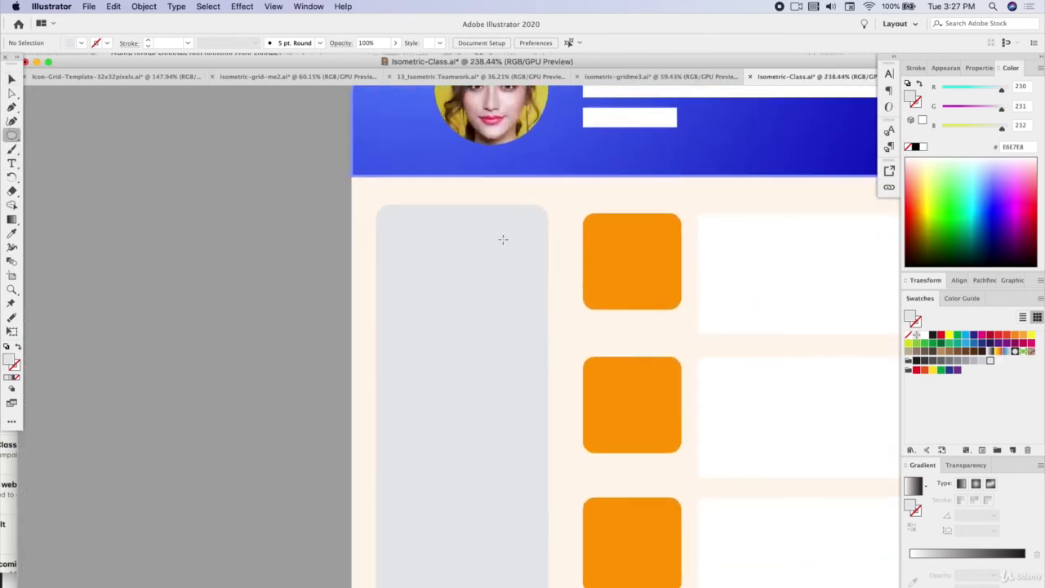
left_click_drag(390, 225, 410, 244)
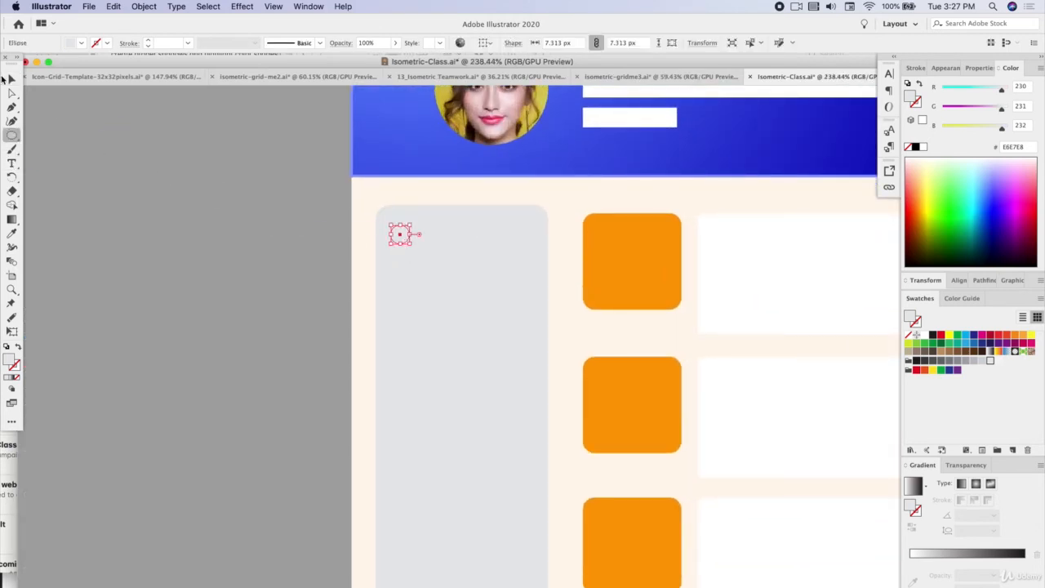
left_click(10, 78)
left_click(12, 236)
left_click(401, 153)
Draw a bar about 44 × 7 px beside the bullet circle, then fill the bar white and the circle light blue 57ACFF
left_click(11, 79)
left_click(204, 164)
left_click_drag(11, 136, 55, 135)
left_click_drag(420, 226, 532, 242)
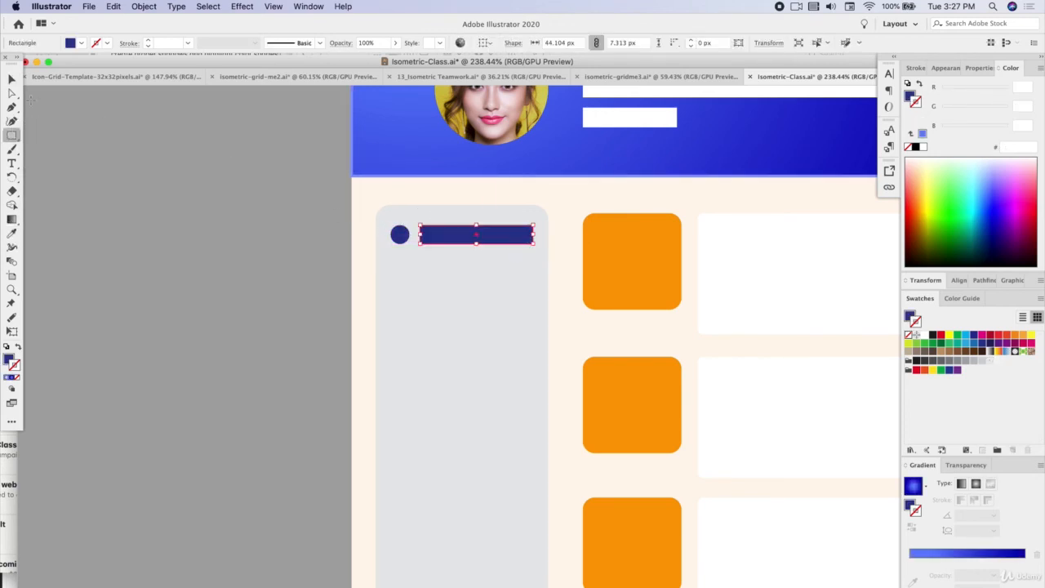
left_click(11, 79)
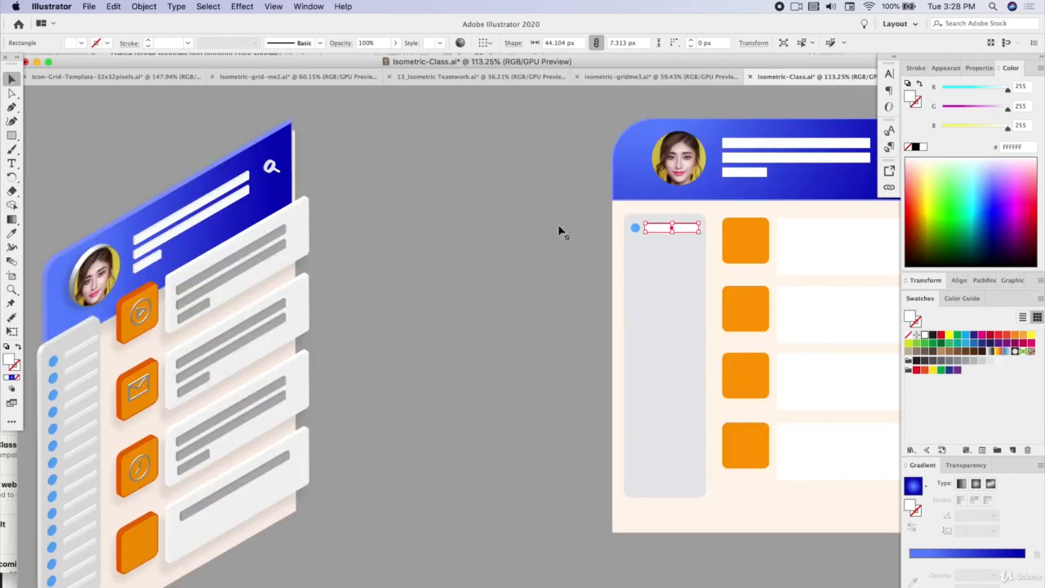
left_click(559, 228)
Group the light blue bullet circle with the white bar beside it in the gray panel
scroll(545, 232, "right", 5)
scroll(543, 245, "up", 3)
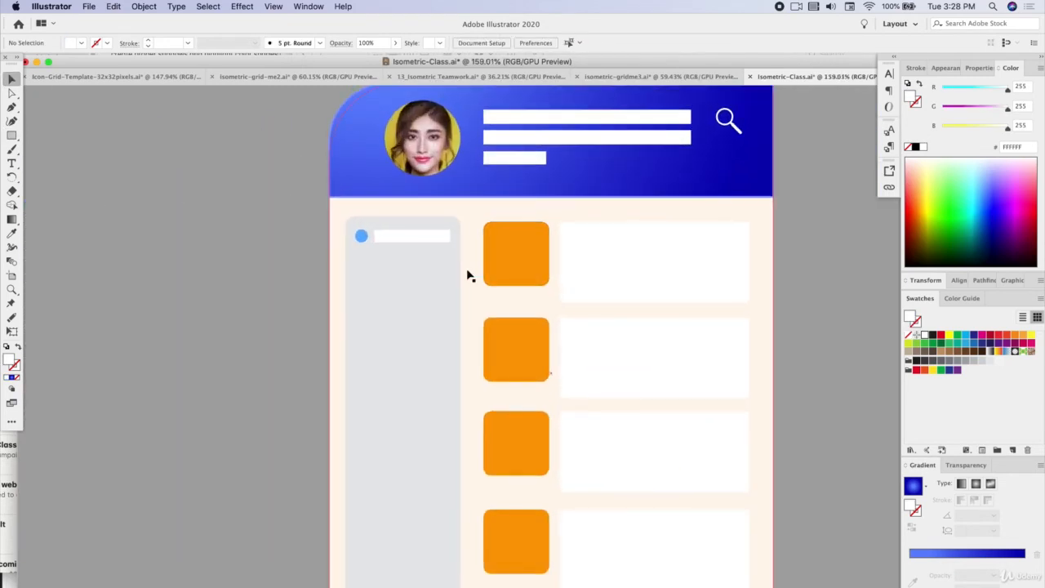
scroll(388, 259, "up", 3)
scroll(374, 278, "down", 2)
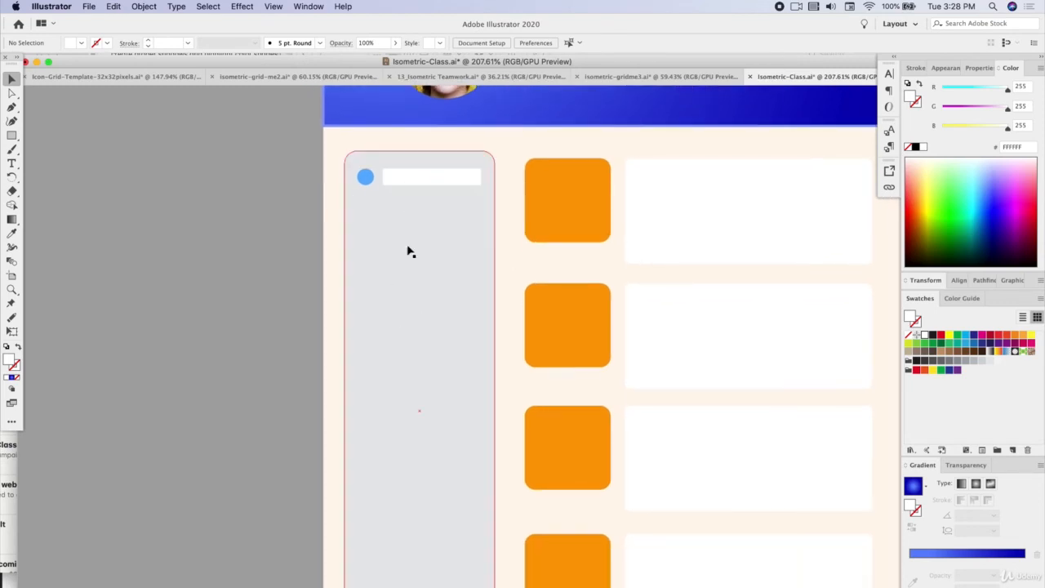
scroll(407, 327, "down", 1)
scroll(393, 367, "up", 2)
left_click(365, 201)
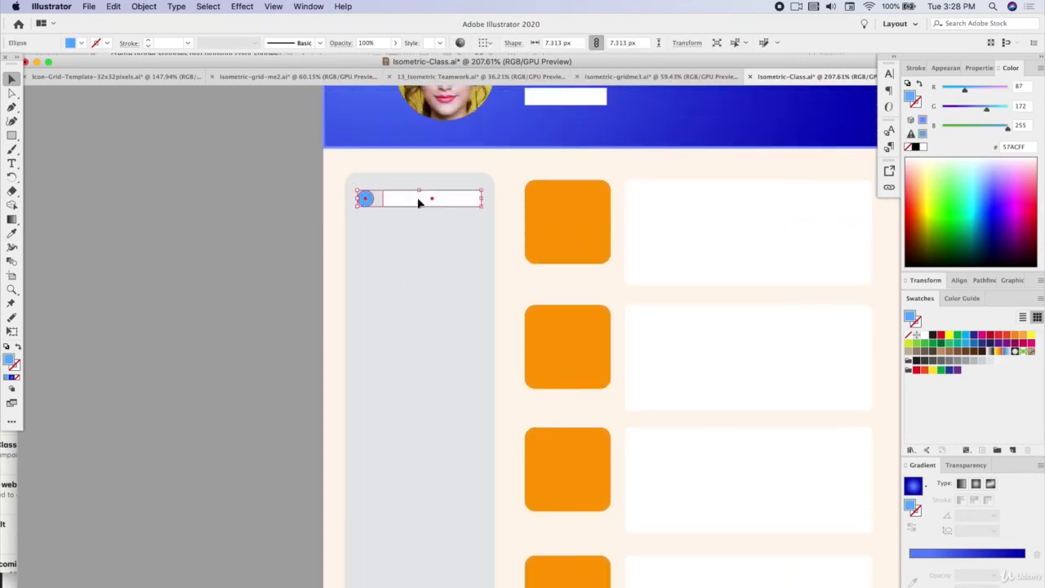
right_click(418, 203)
left_click(472, 272)
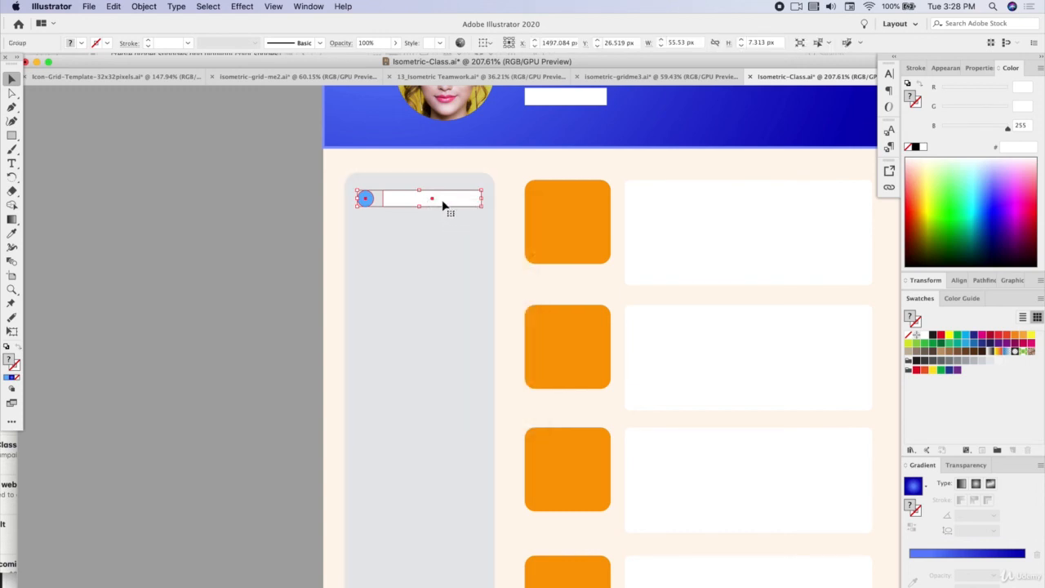
Duplicate the bullet-and-bar group down the gray panel at about 13.4 px spacing to make a column of 16 rows
left_click_drag(443, 204, 441, 236)
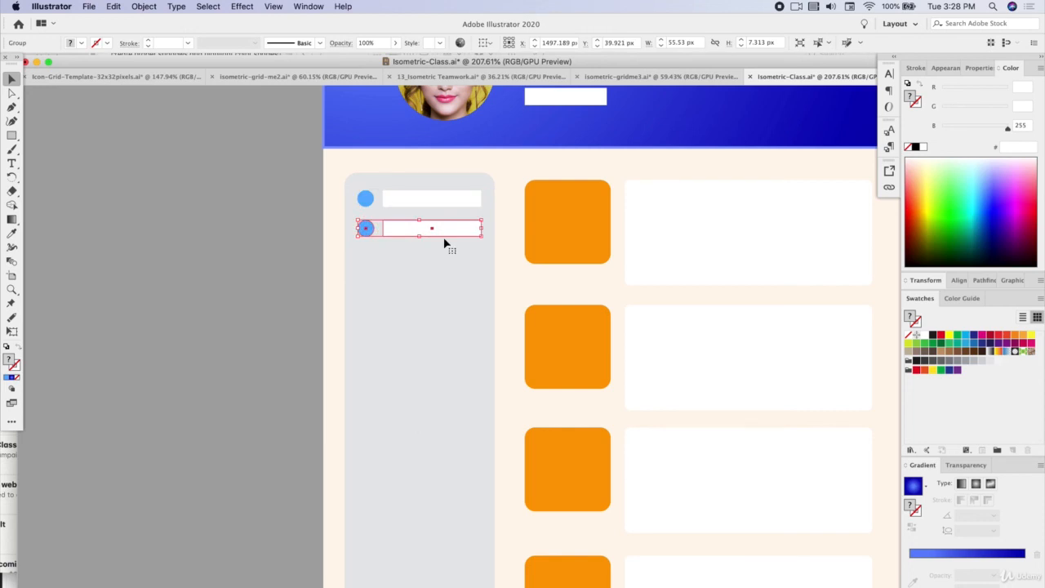
key("cmd+d")
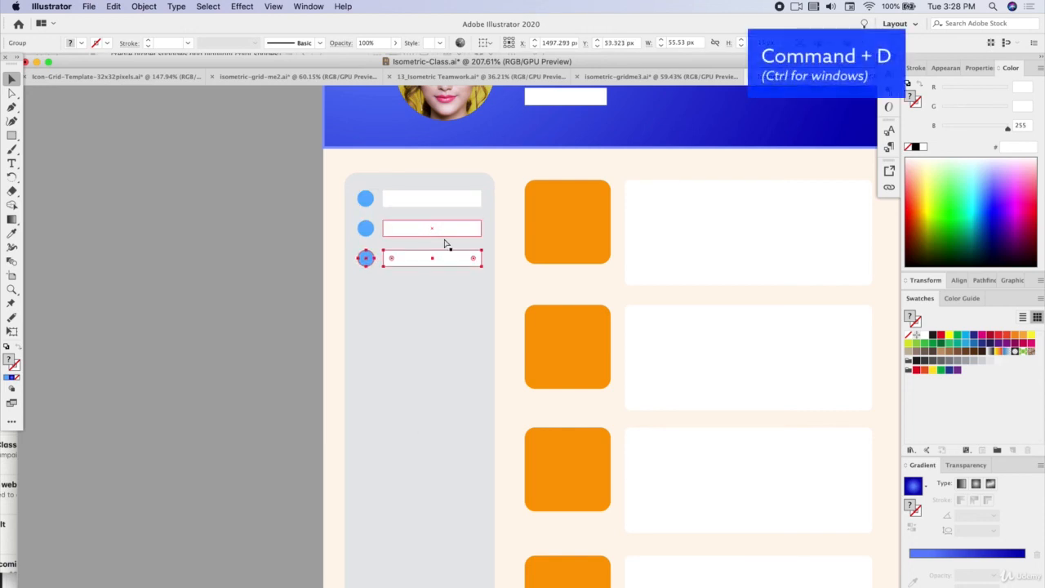
key("super+d")
key("super+d")
key("super+d")
key("super+d")
key("super+d")
key("super+d")
key("super+d")
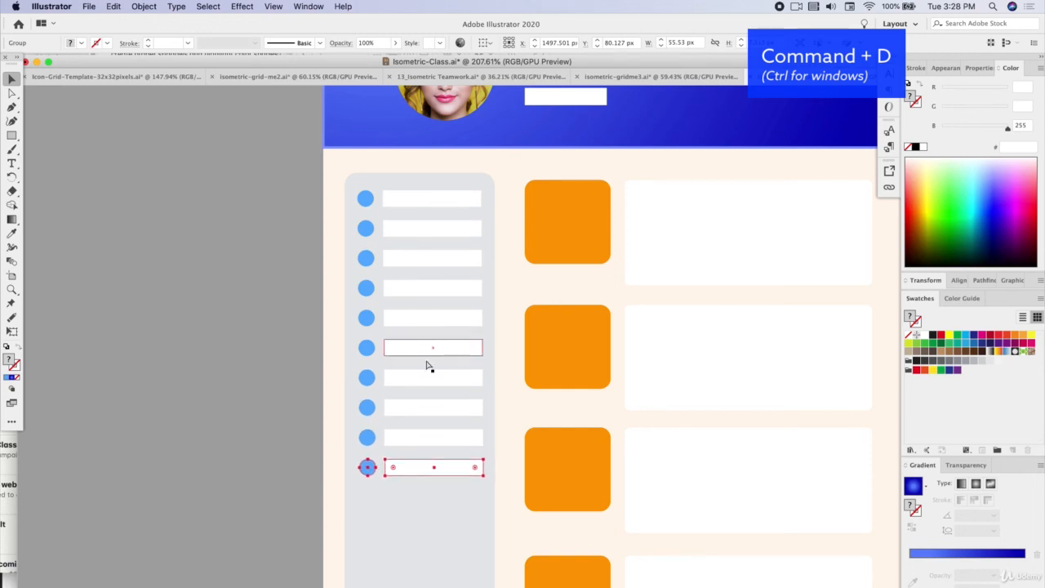
scroll(408, 392, "down", 1)
key("super+d")
scroll(367, 474, "down", 2)
key("super+d")
key("super+d")
key("super+d")
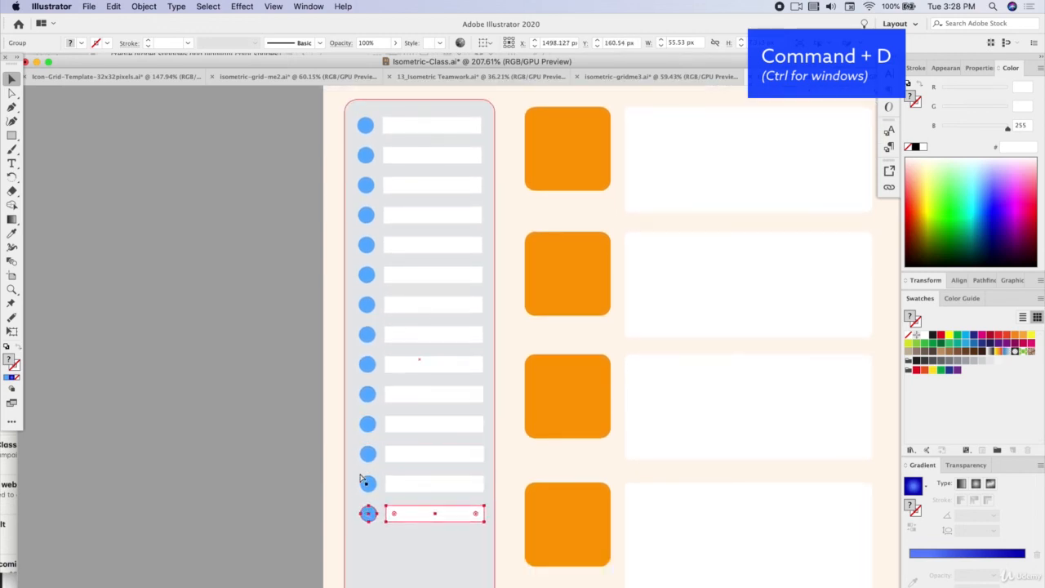
scroll(360, 478, "down", 3)
key("super+d")
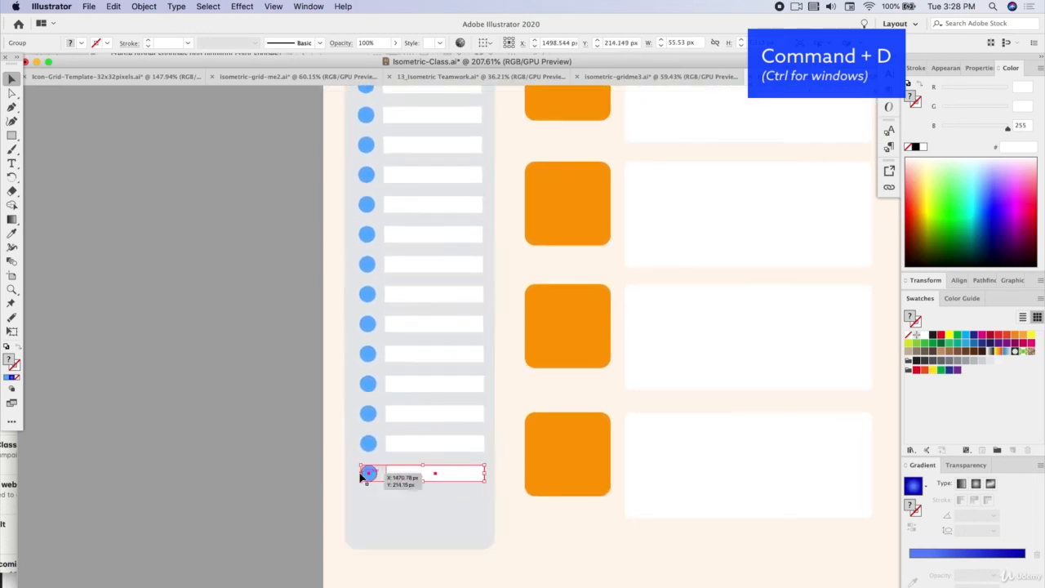
key("super+d")
left_click(162, 181)
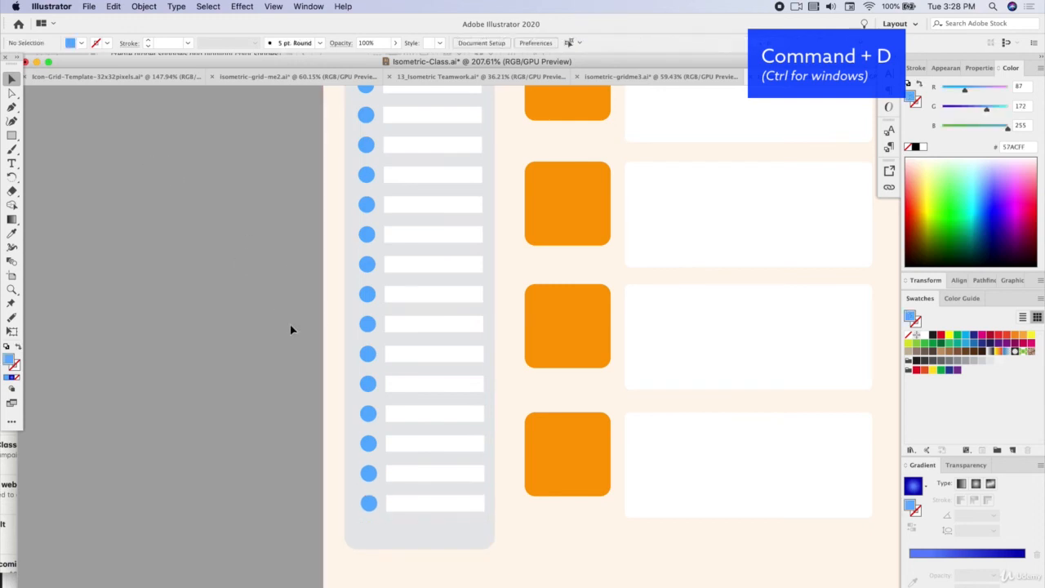
scroll(287, 325, "down", 1)
scroll(287, 325, "down", 2)
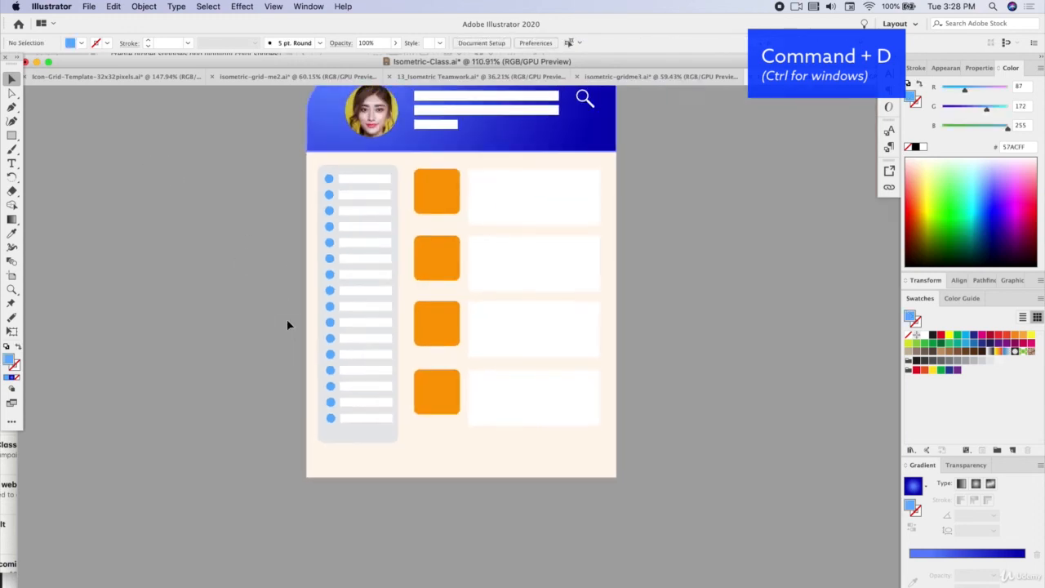
left_click_drag(270, 188, 400, 472)
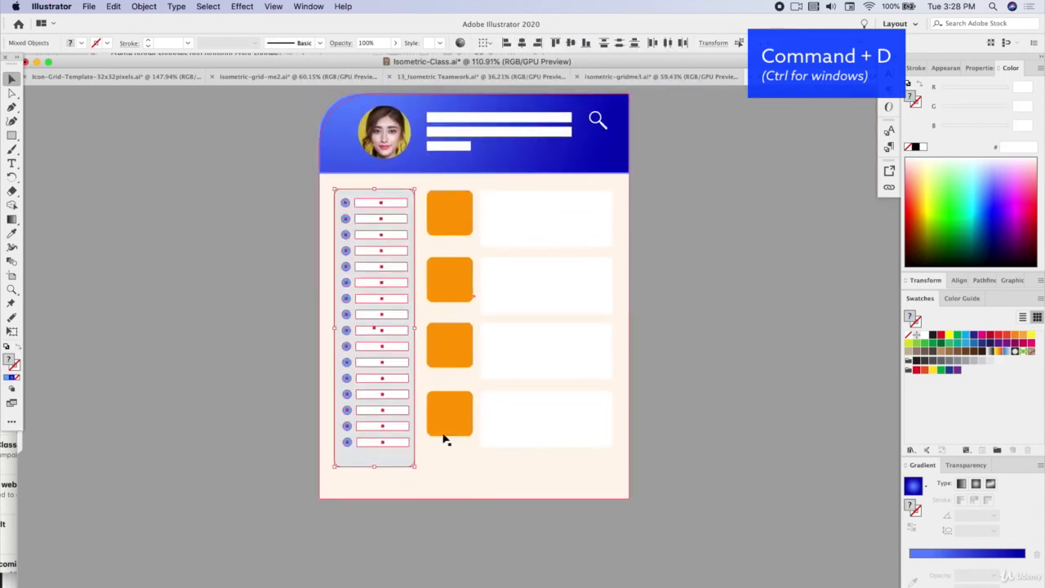
left_click(240, 427)
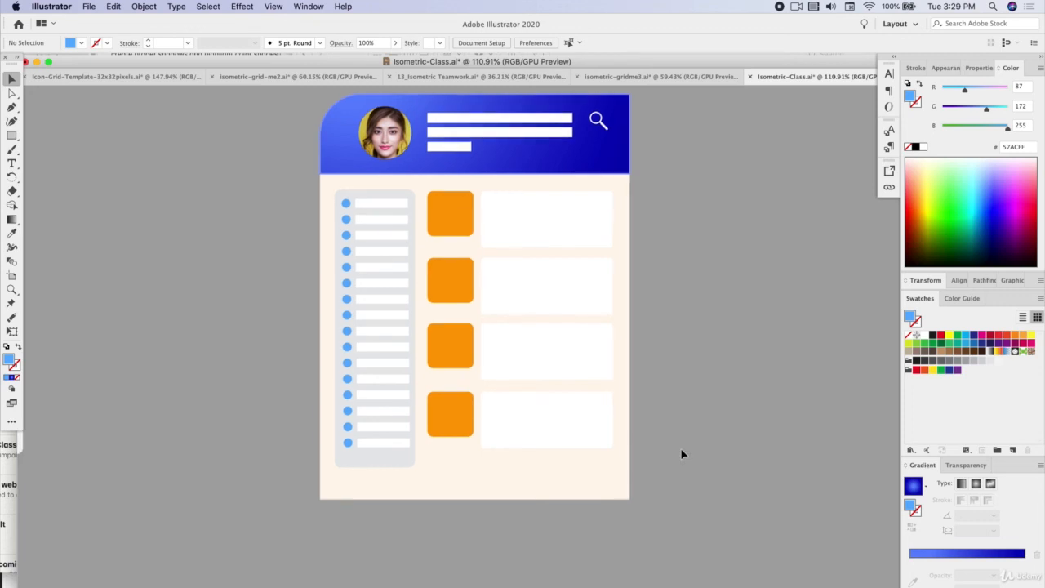
Nudge the lower three orange-square-and-card rows down slightly to widen the gap below the first row
left_click_drag(443, 277, 532, 498)
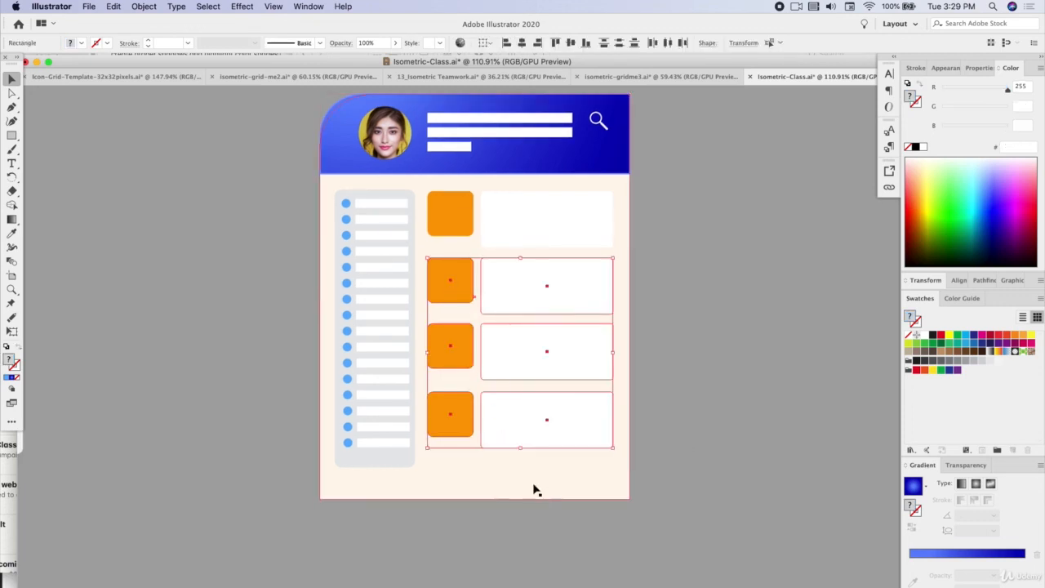
key("Down")
key("Down")
key("Down")
key("Down")
key("Down")
key("Down")
Nudge the third and fourth square-and-card rows down so the gap below the second row matches the one above it
left_click_drag(736, 515, 447, 359)
key("Down")
key("Down")
key("Down")
key("Down")
key("Down")
key("Down")
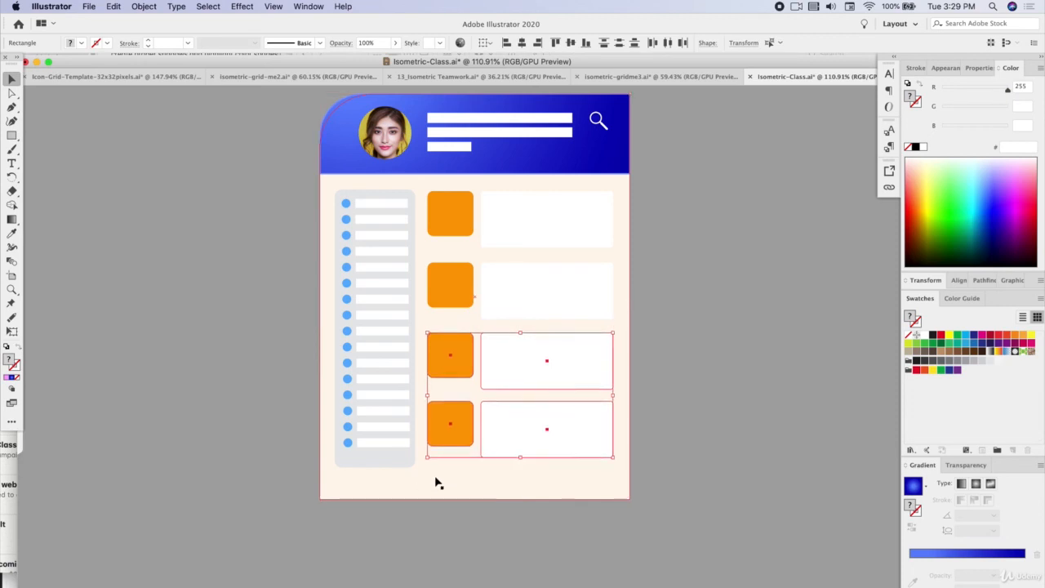
Nudge the bottom square-and-card row down to widen the gap below the third row, and clear the selection
left_click_drag(629, 504, 448, 447)
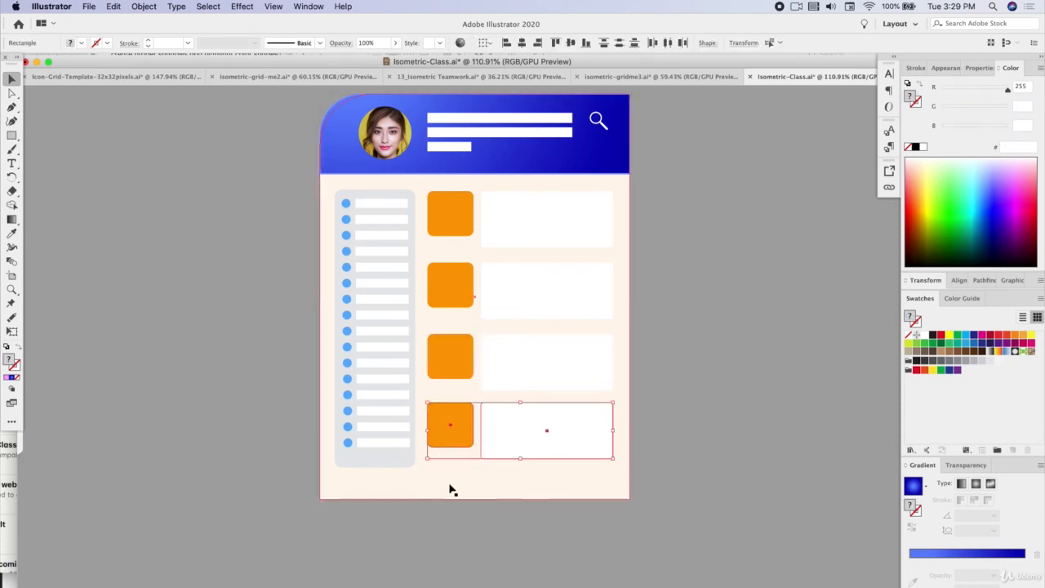
key("Down")
key("Down")
key("Down")
key("Down")
key("Down")
key("Down")
key("super+shift+a")
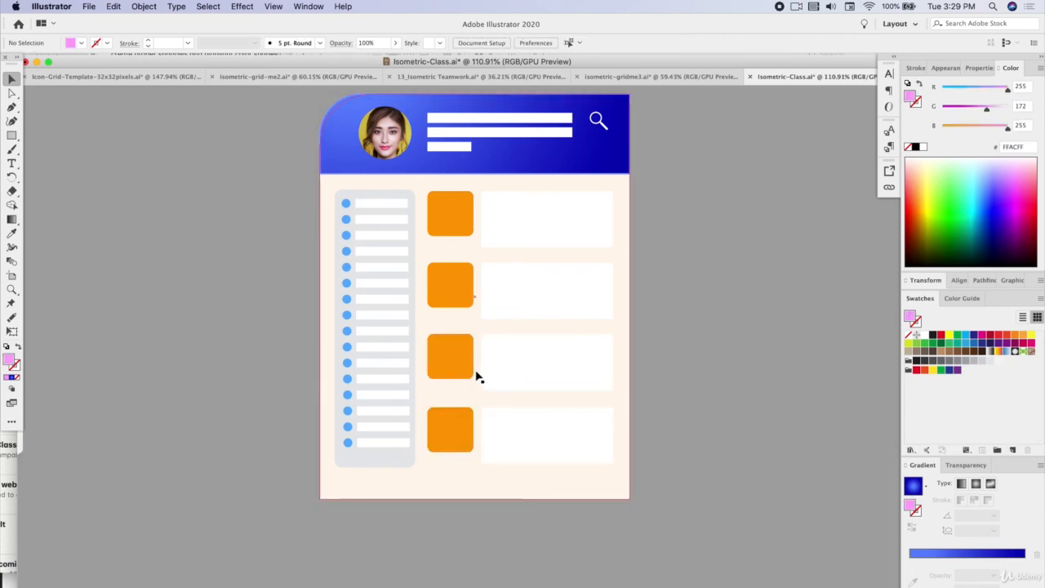
left_click(386, 301)
key("super+shift+a")
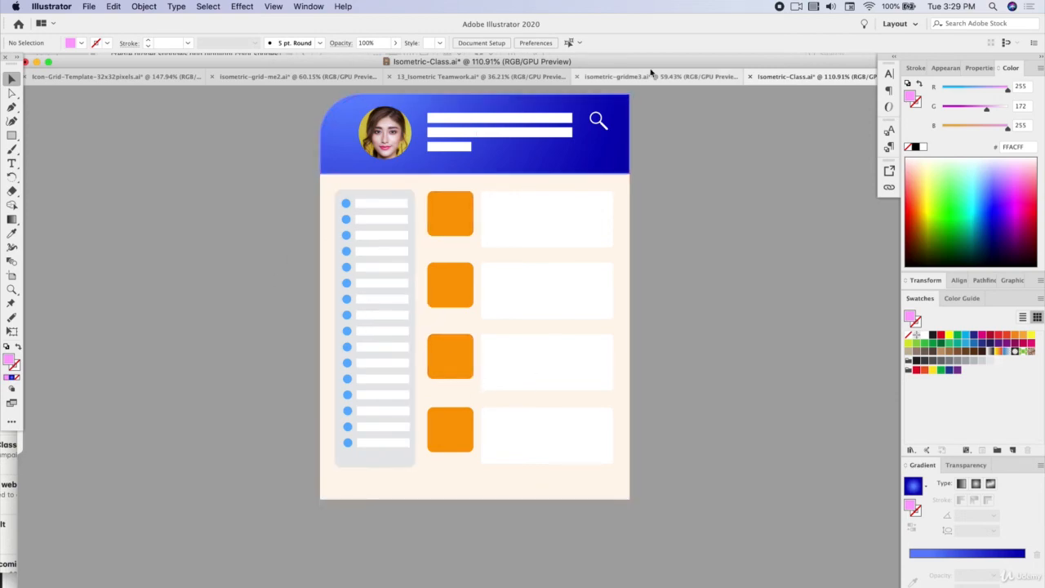